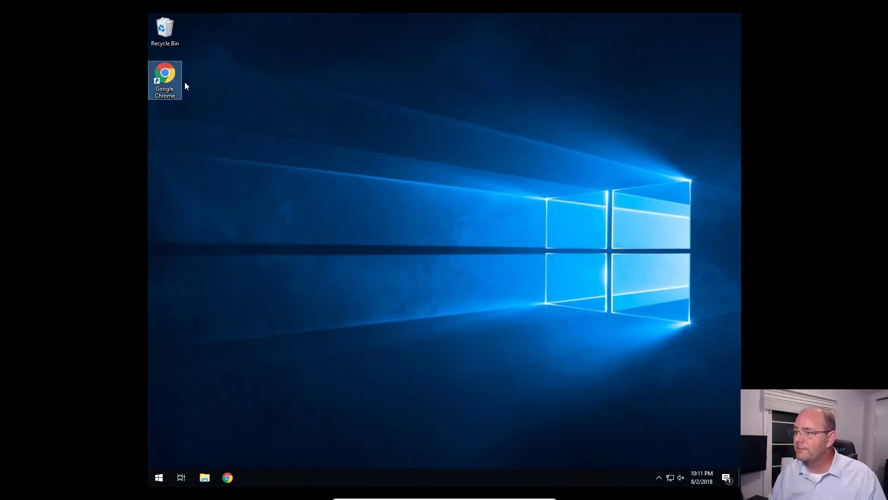
Step: Open Google Chrome and search the web for "Install Oracle JDK 1.8"
double_click(167, 79)
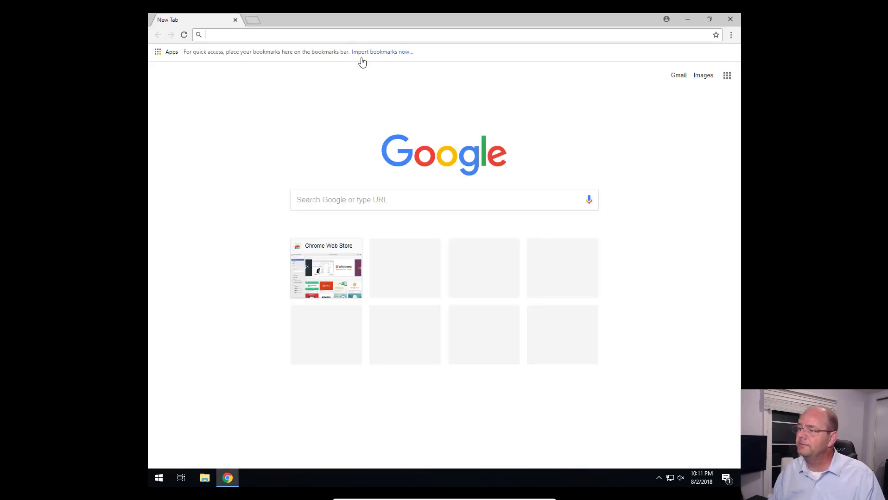
click(365, 199)
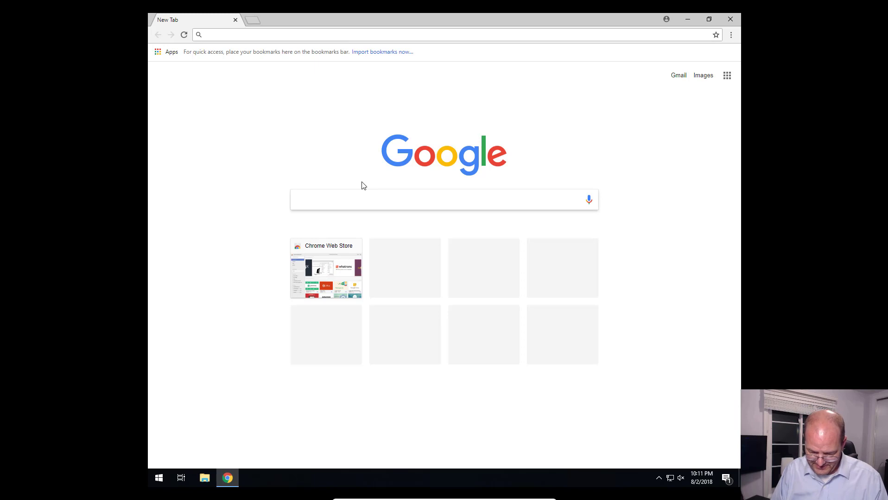
text(Install)
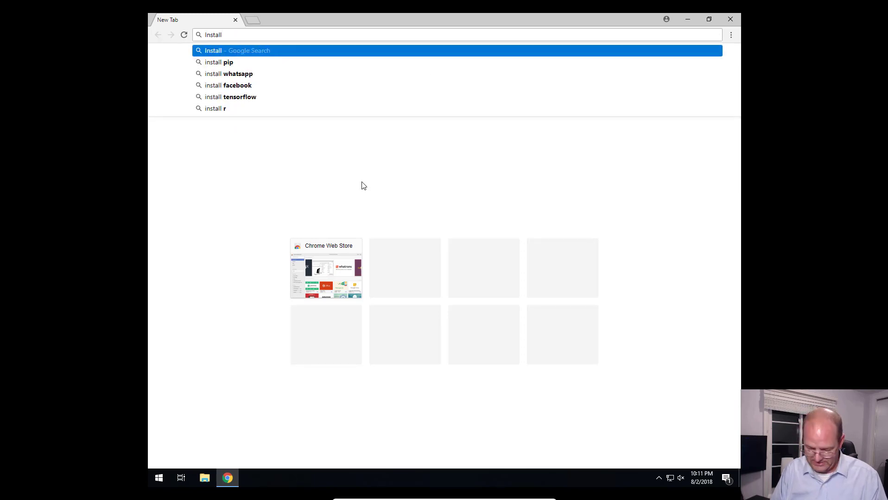
text( Oracle )
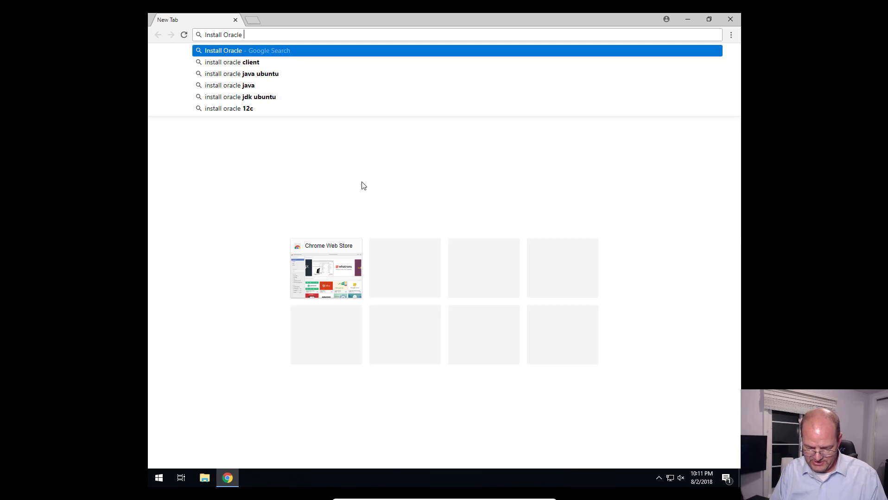
text(JDK)
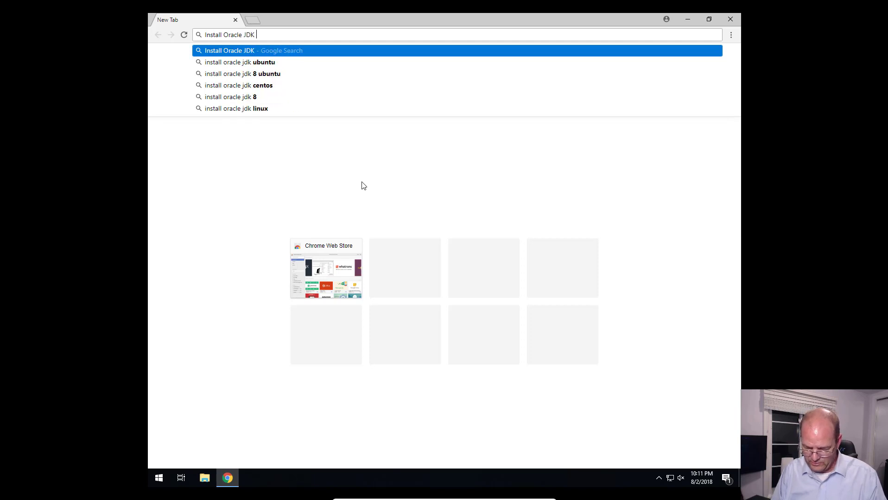
text( 1.8)
key(Return)
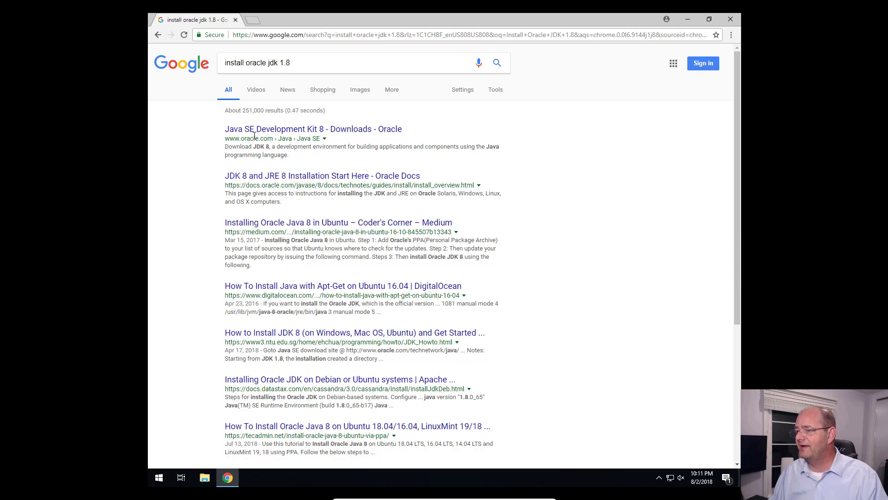
Step: From Oracle's Java SE Development Kit 8 downloads page, accept the JDK 8u181 license agreement and download jdk-8u181-windows-x64.exe
click(257, 133)
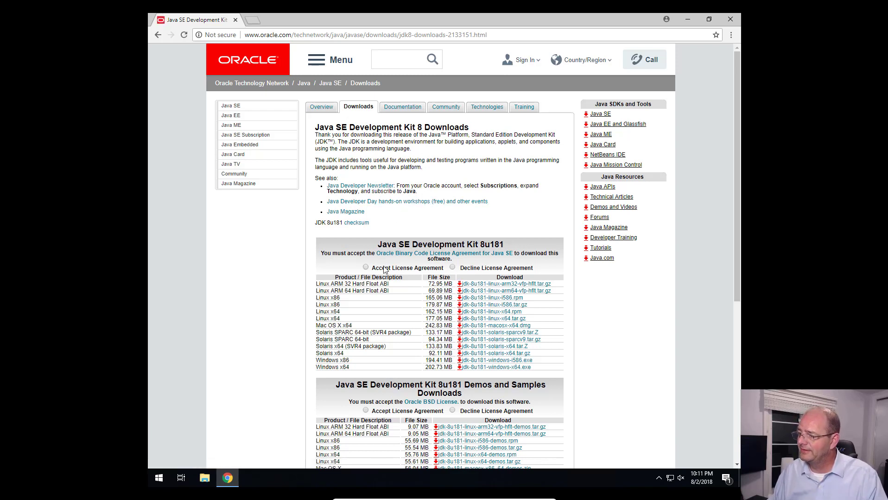
click(366, 267)
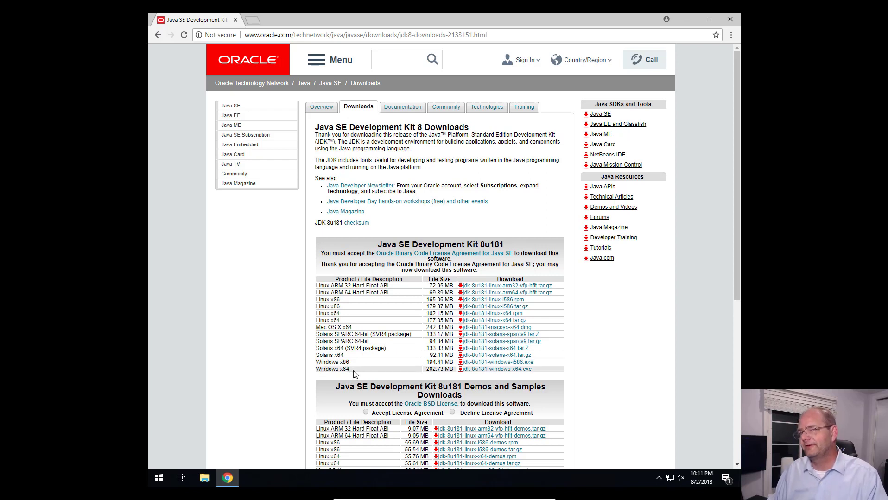
click(491, 370)
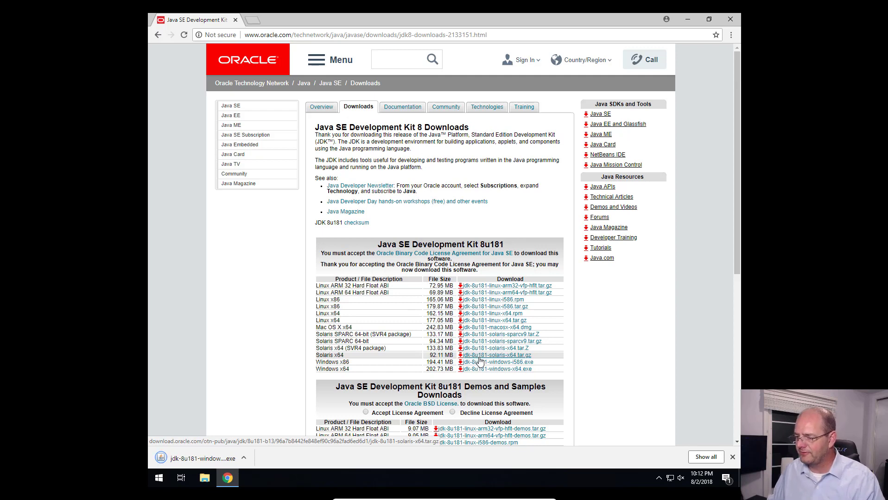
Step: Run the downloaded JDK 8u181 installer with administrator permission, complete it with the default options and destination folder, and close it
click(232, 459)
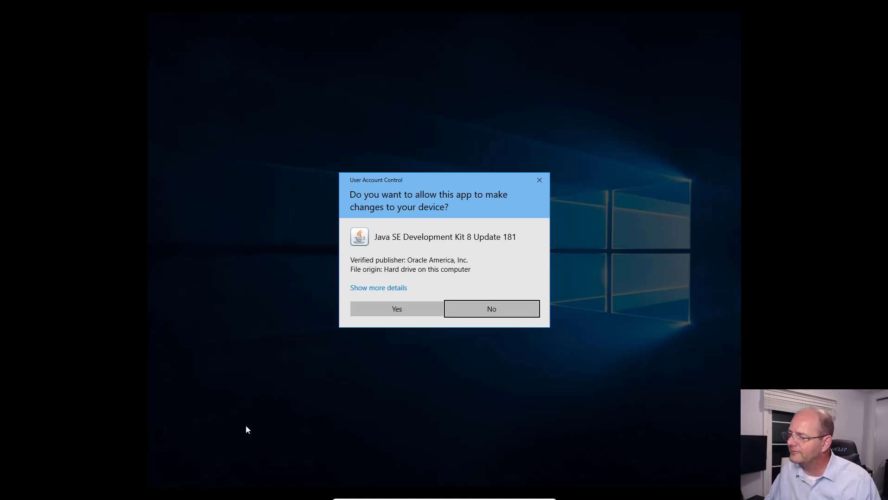
click(393, 310)
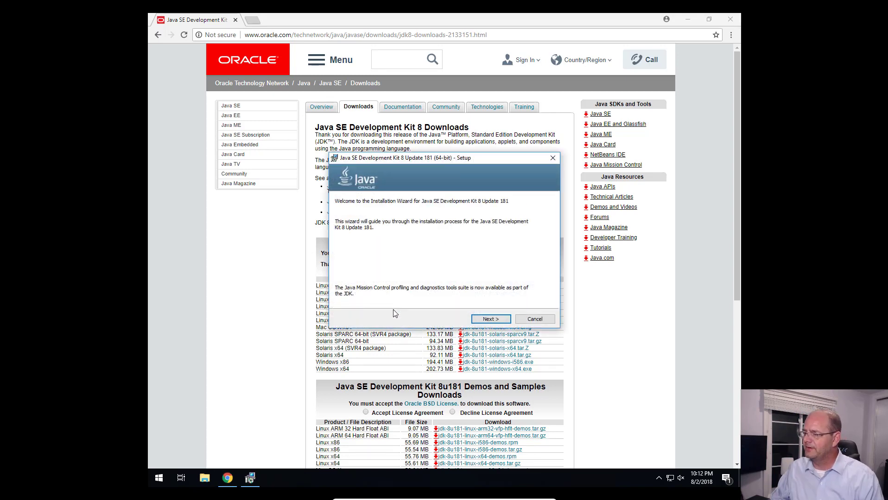
click(496, 319)
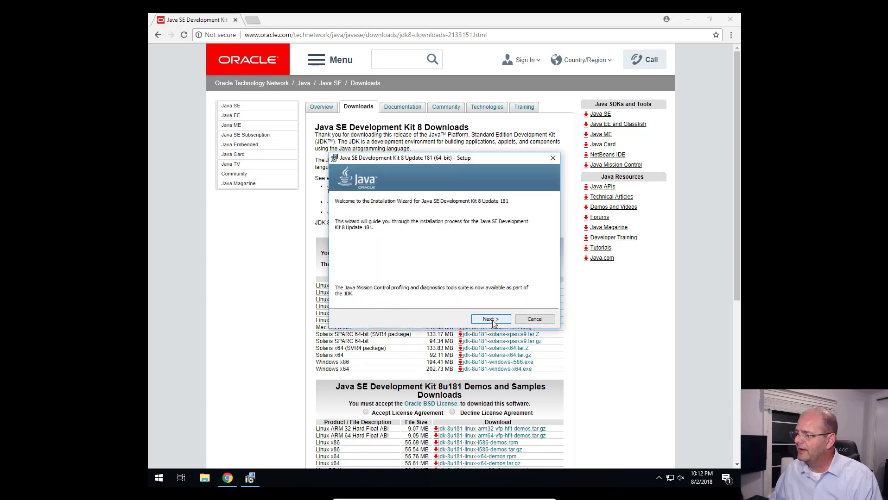
click(496, 321)
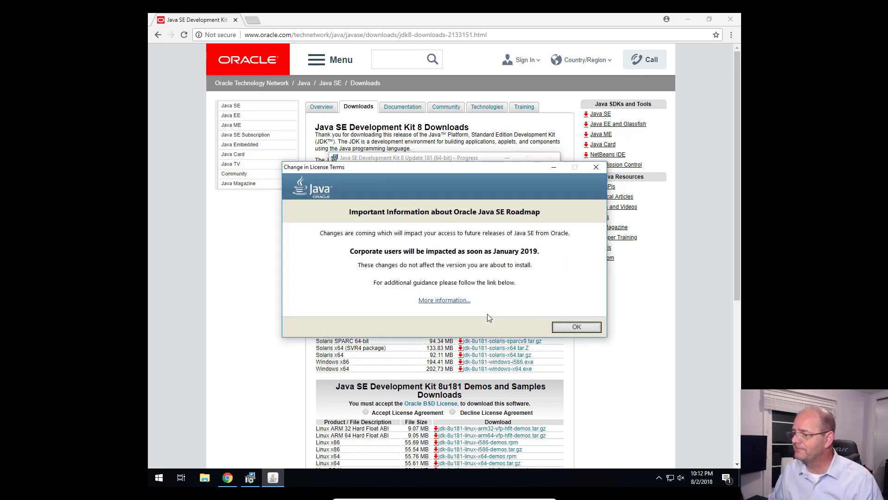
click(584, 328)
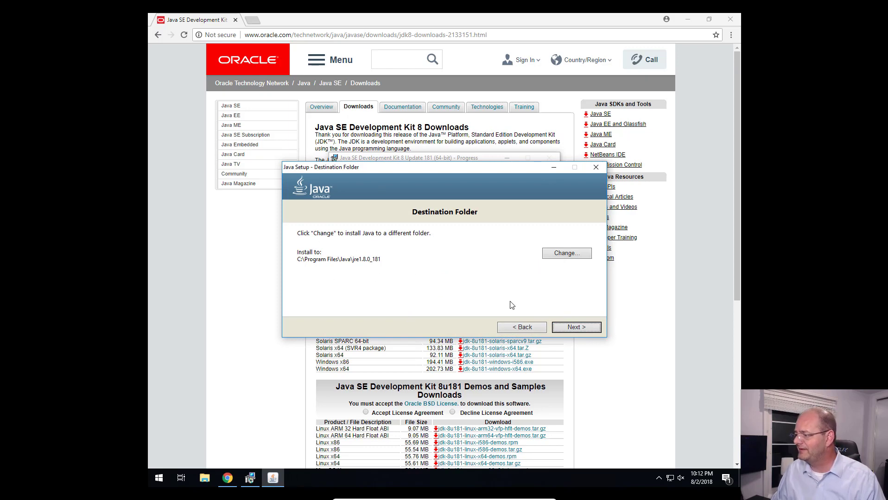
click(591, 329)
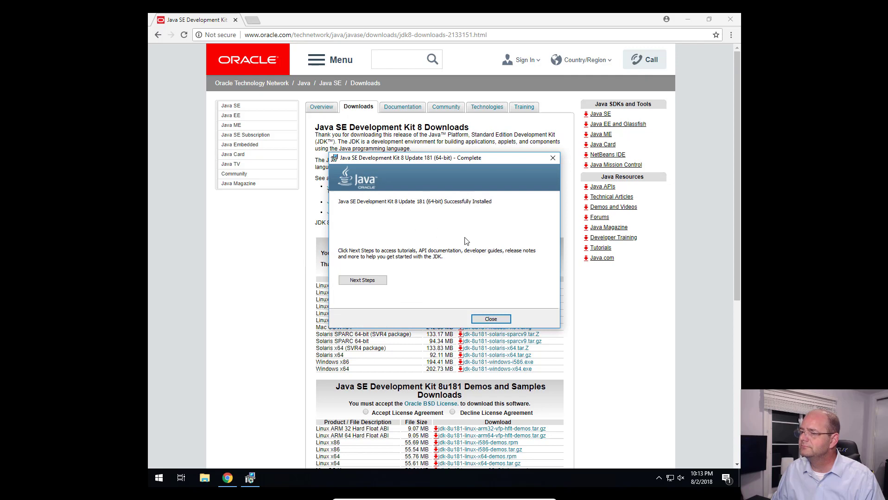
click(506, 318)
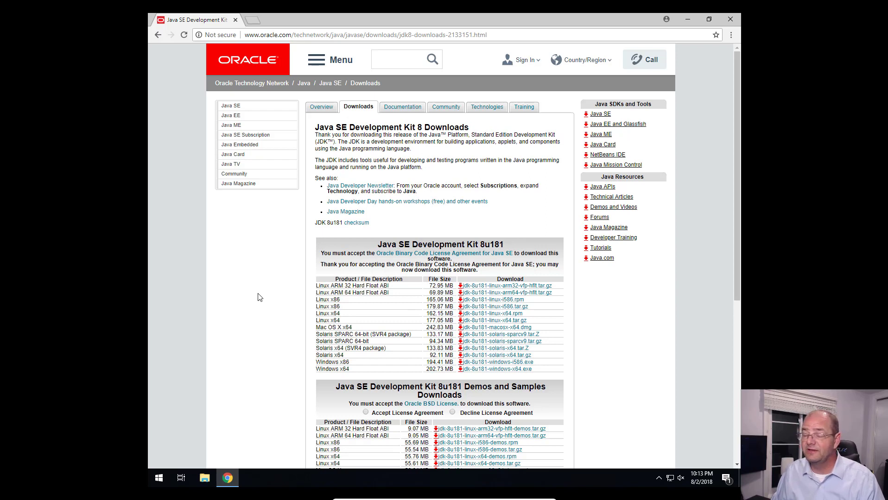
Step: Search the web for "Download Eclipse Photon for Java" in a new browser tab
click(256, 22)
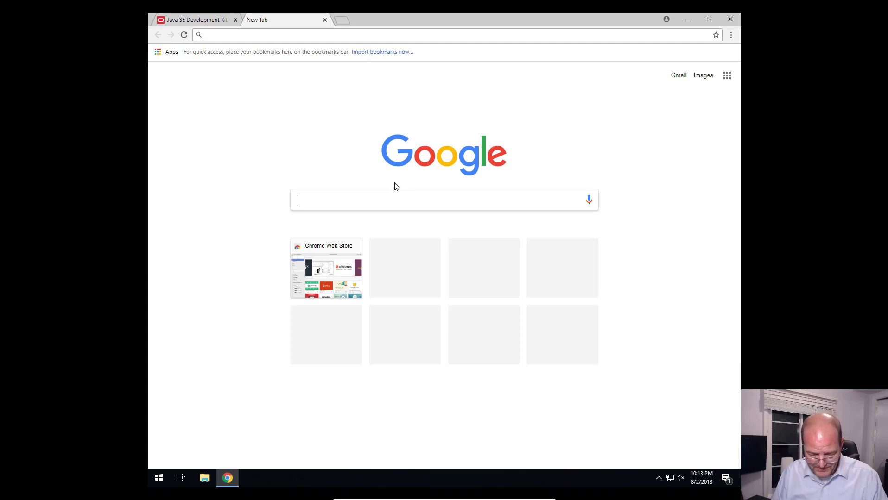
text(Dow)
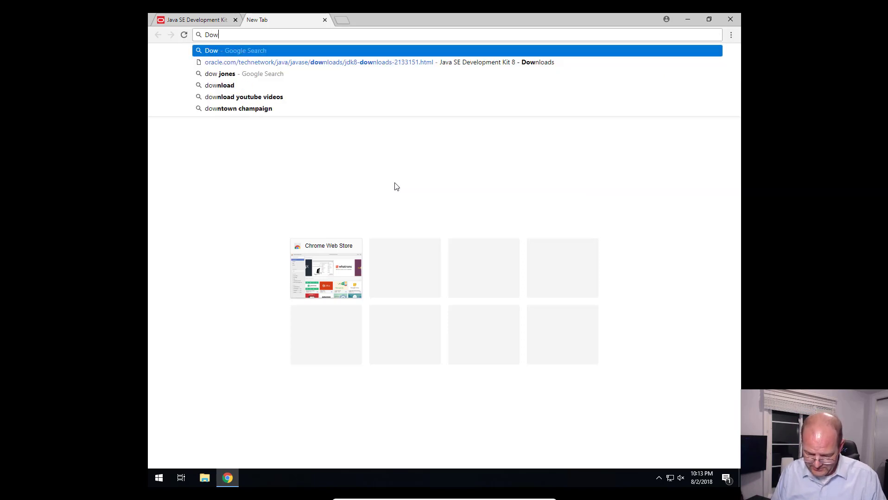
text(nload E)
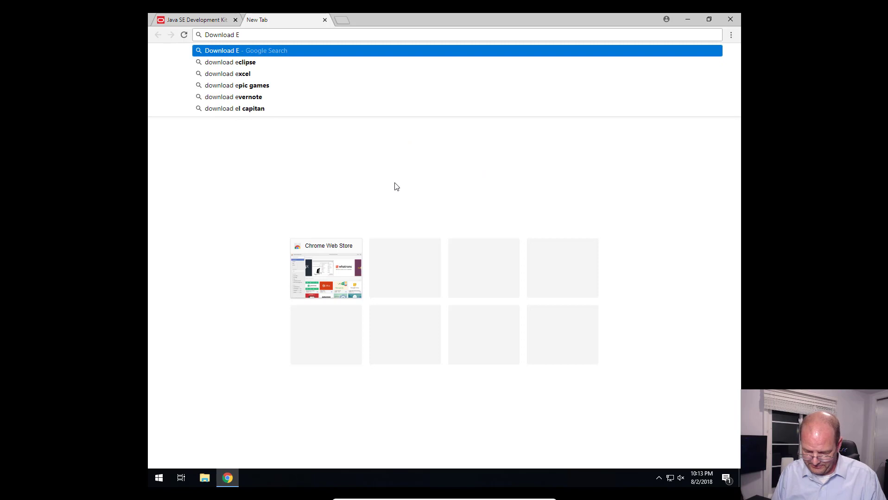
text(clipse P)
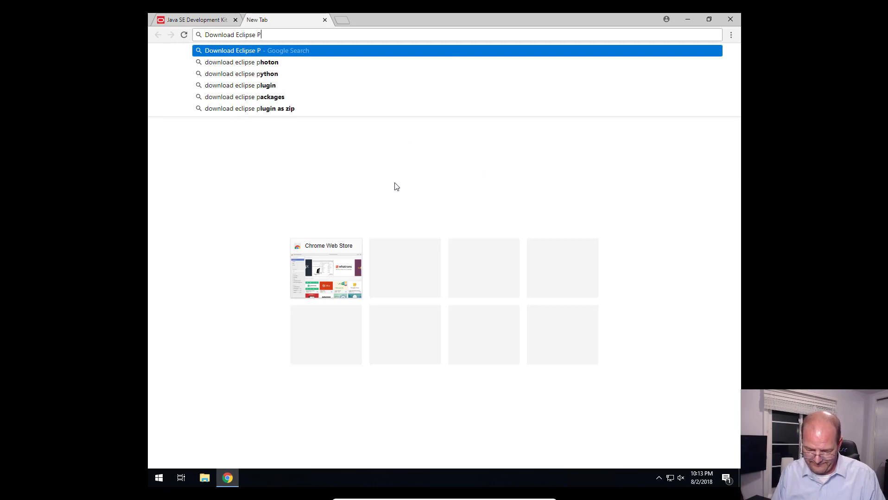
text(hon)
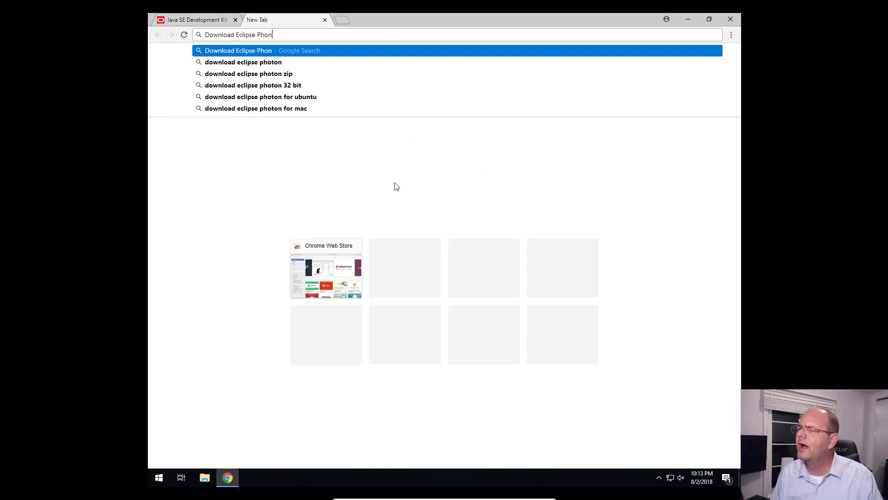
key(BackSpace)
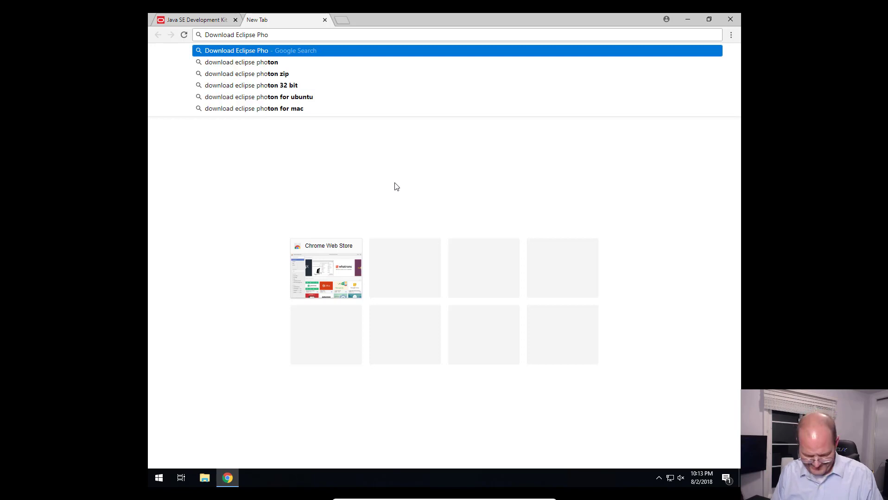
text(t)
text(on )
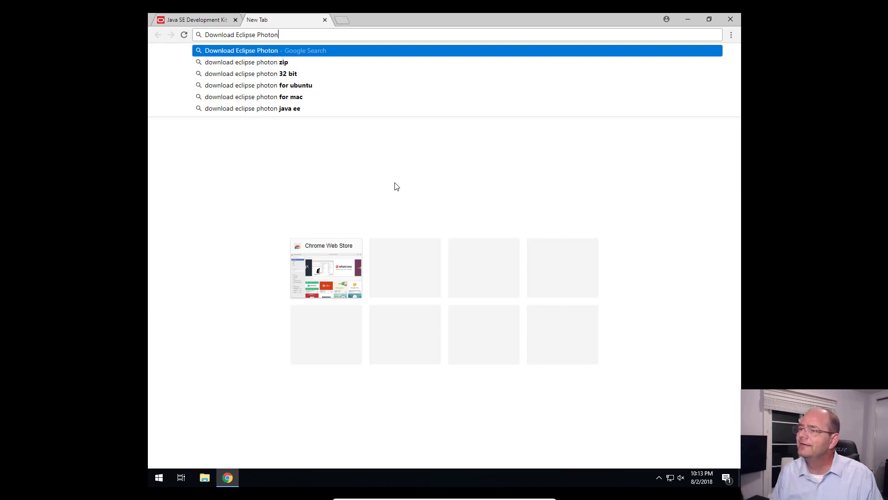
text(for Java)
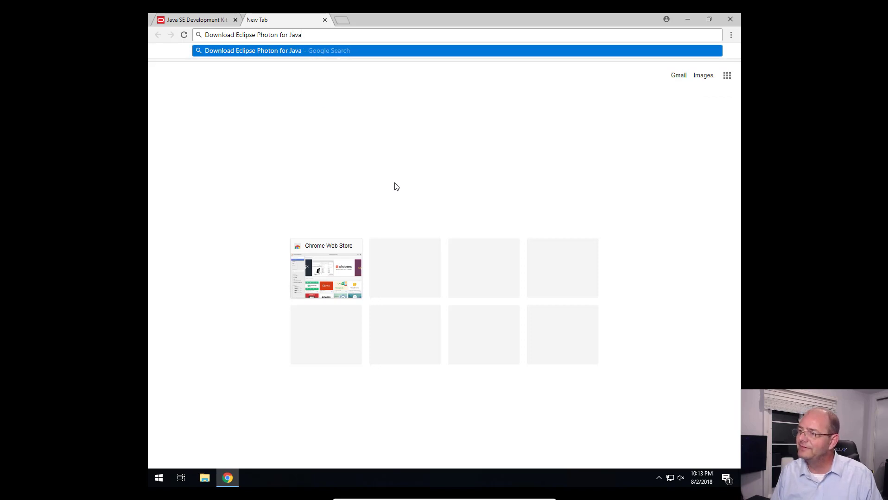
key(Return)
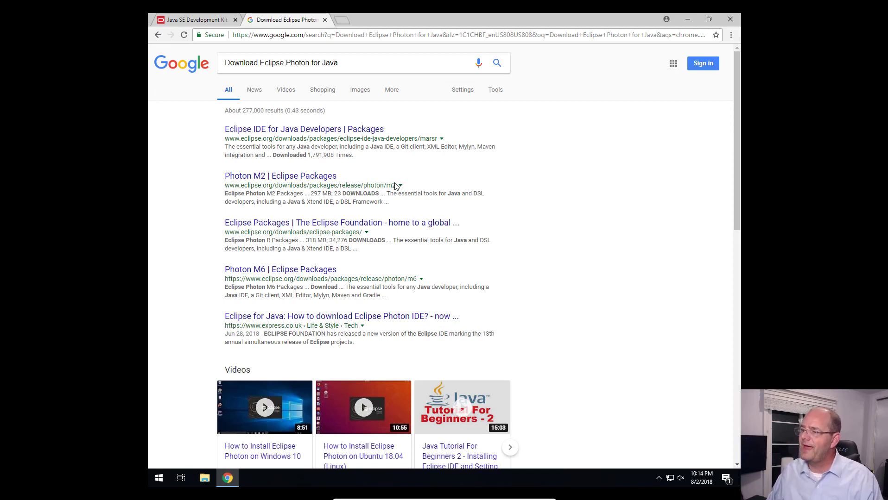
Step: Go from the outdated Eclipse IDE package page to the newer packages and open the Photon "Eclipse IDE for Java Developers" page
click(298, 130)
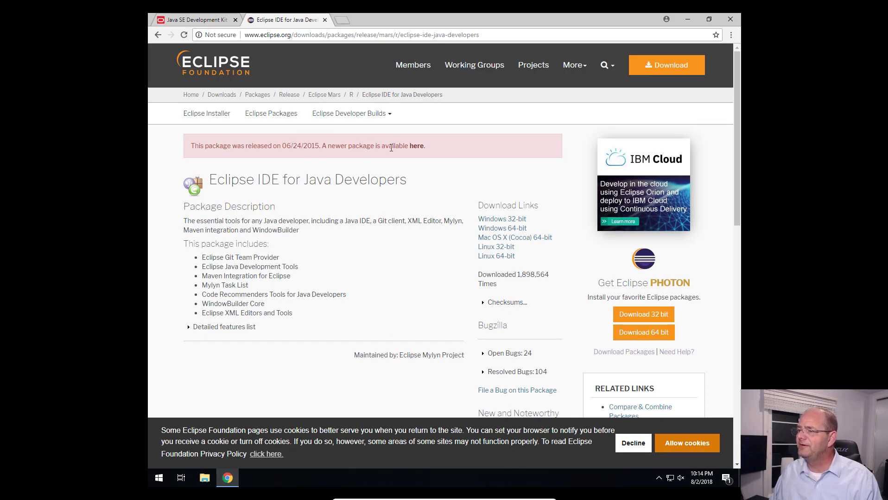
click(416, 147)
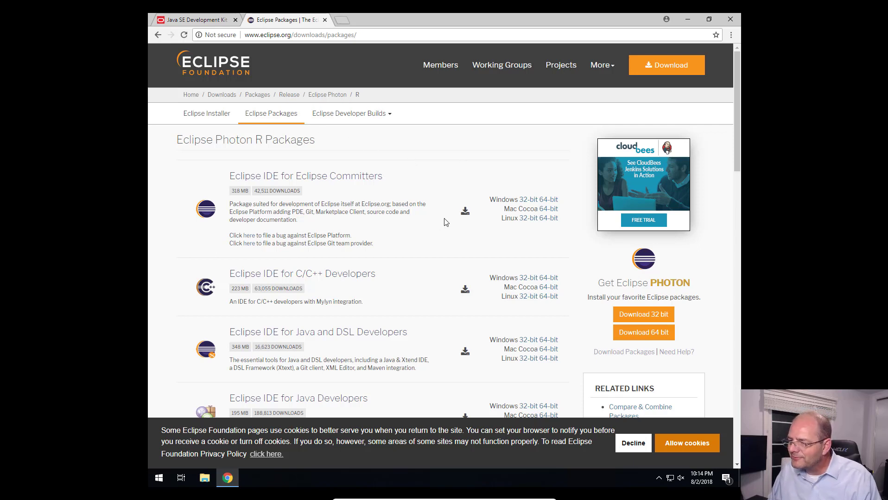
scroll(444, 222, down, 3)
scroll(440, 216, down, 3)
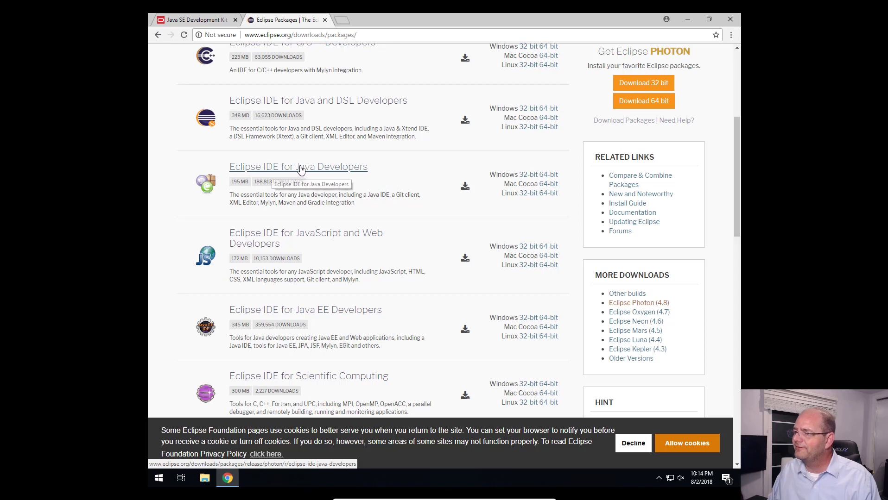
click(304, 170)
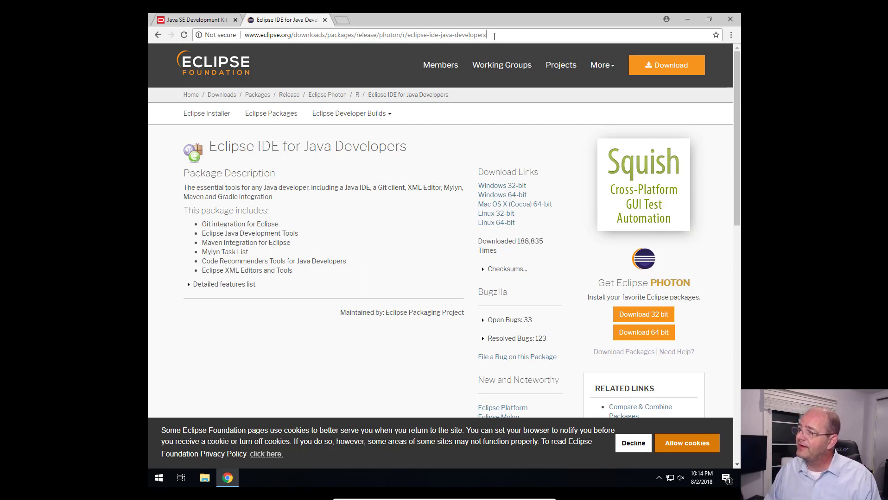
Step: Download the Windows 64-bit package eclipse-java-photon-R-win32-x86_64.zip from the offered mirror
drag(493, 35, 237, 45)
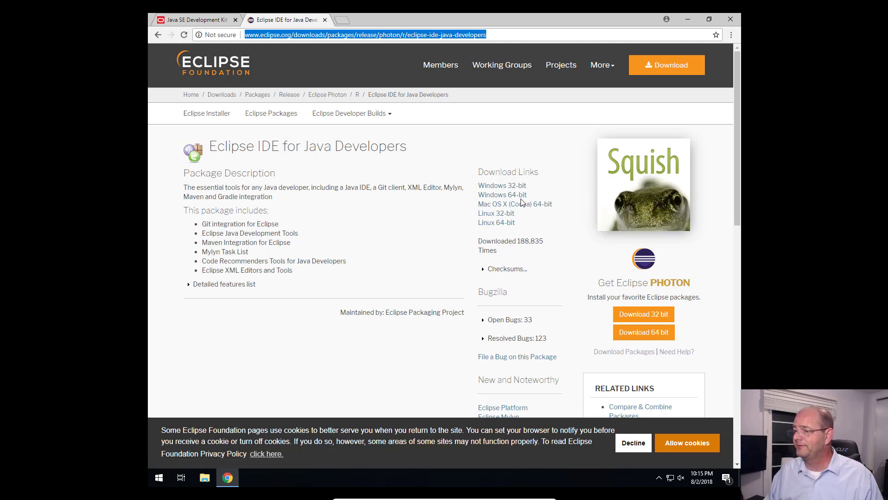
click(490, 198)
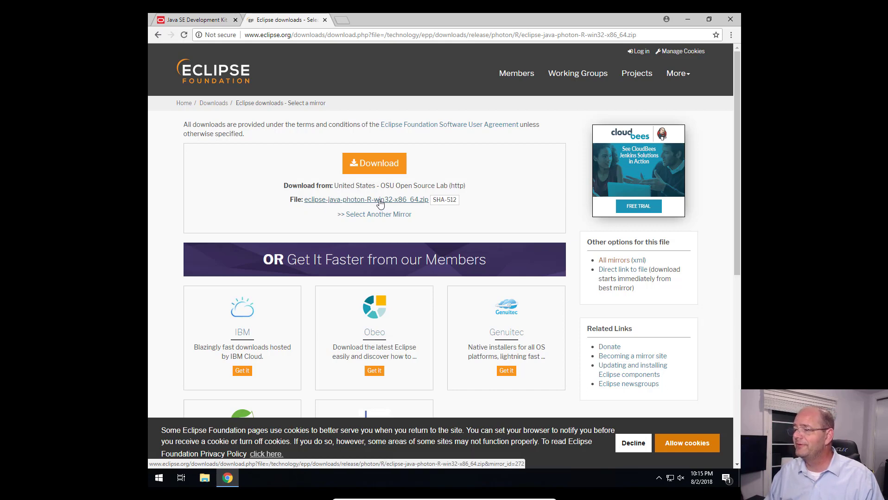
click(415, 204)
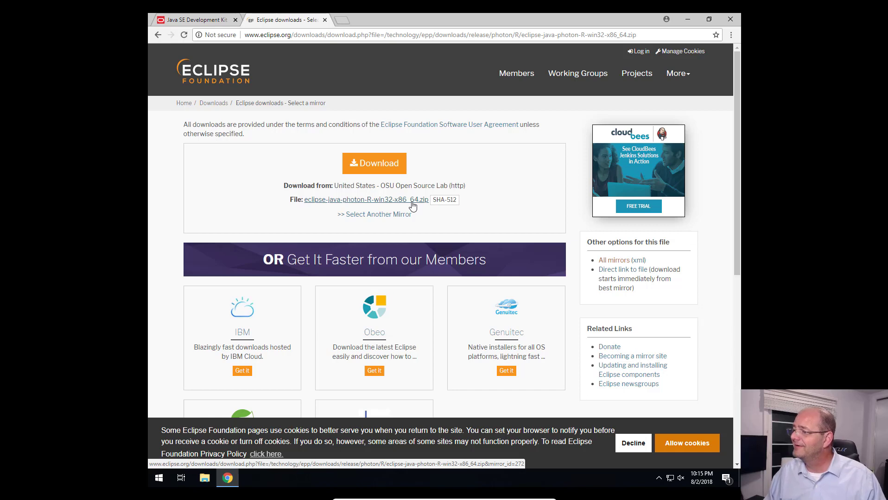
click(413, 205)
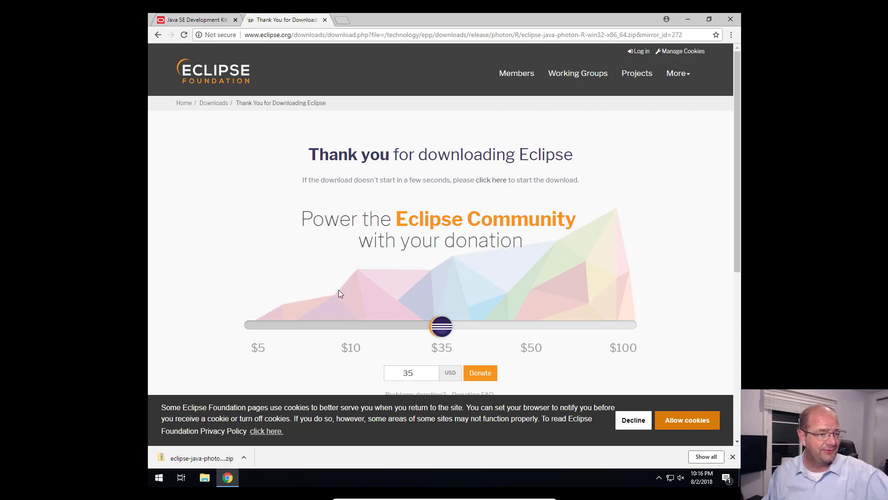
key(F1)
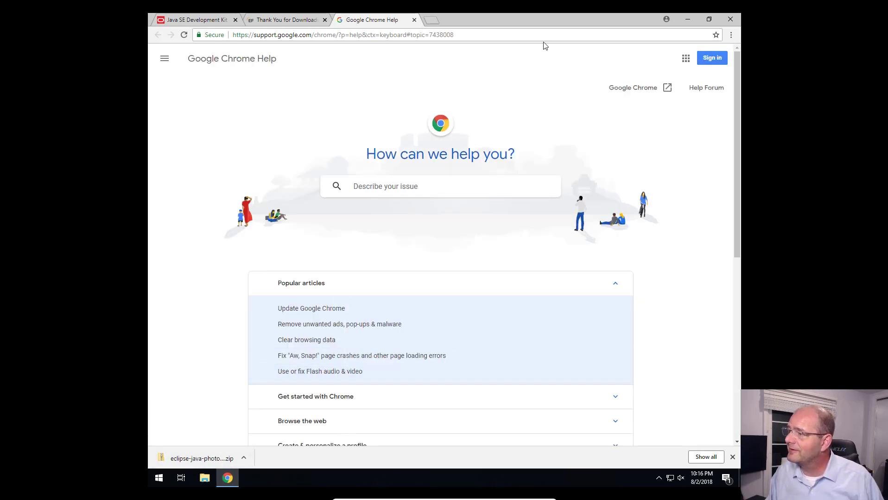
click(413, 20)
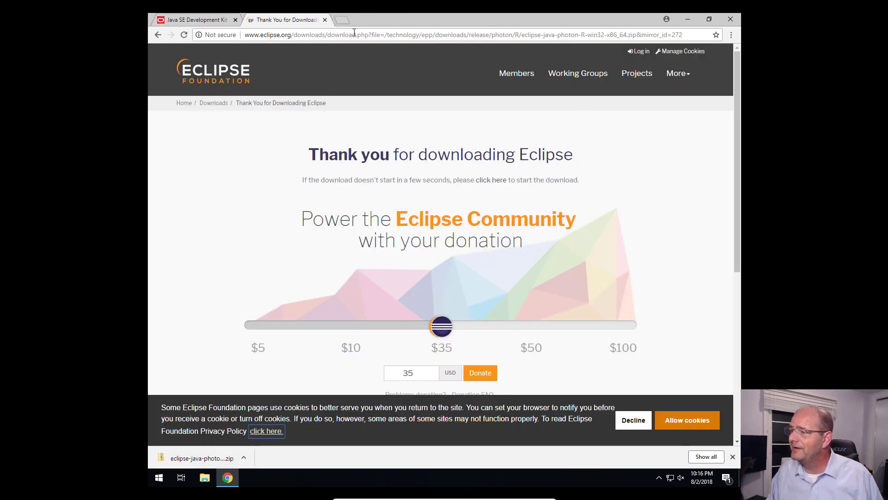
Step: Search the web for "notepad++ download" in a new browser tab
click(342, 21)
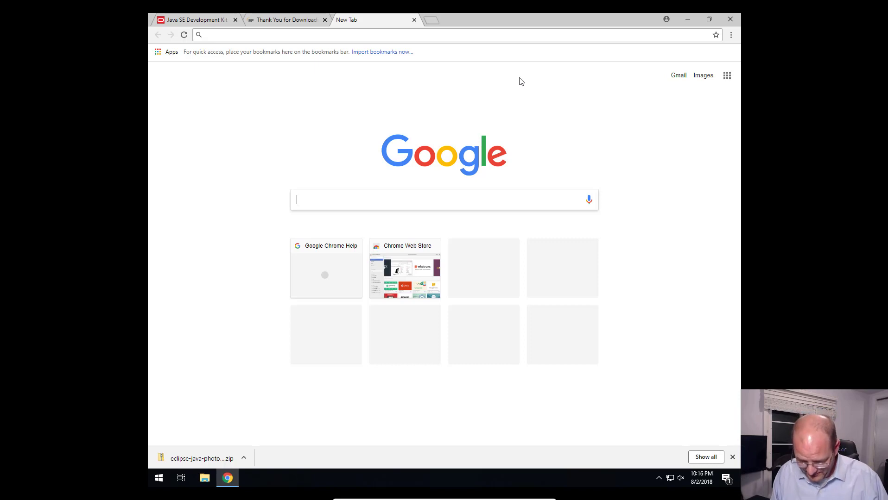
text(notepa)
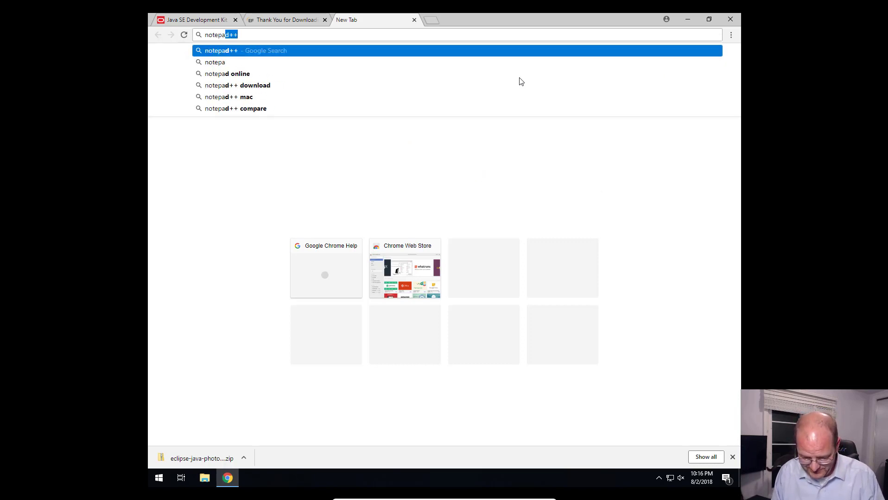
text(d++ do)
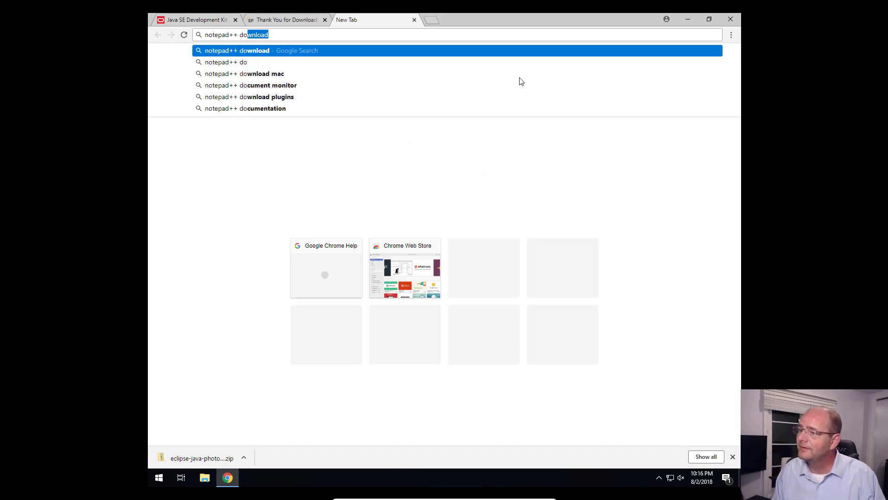
key(Return)
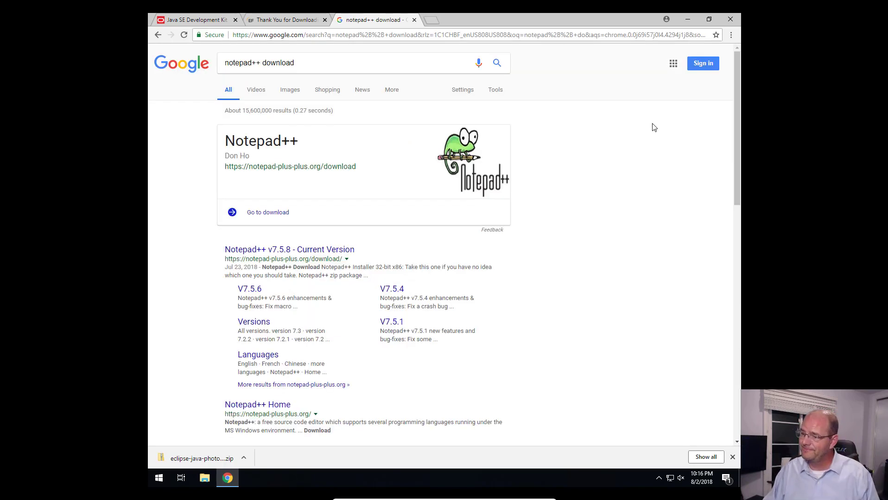
Step: Open the Notepad++ v7.5.8 download page from the results, dismiss its cookie notice and download the 32-bit x86 installer
click(327, 249)
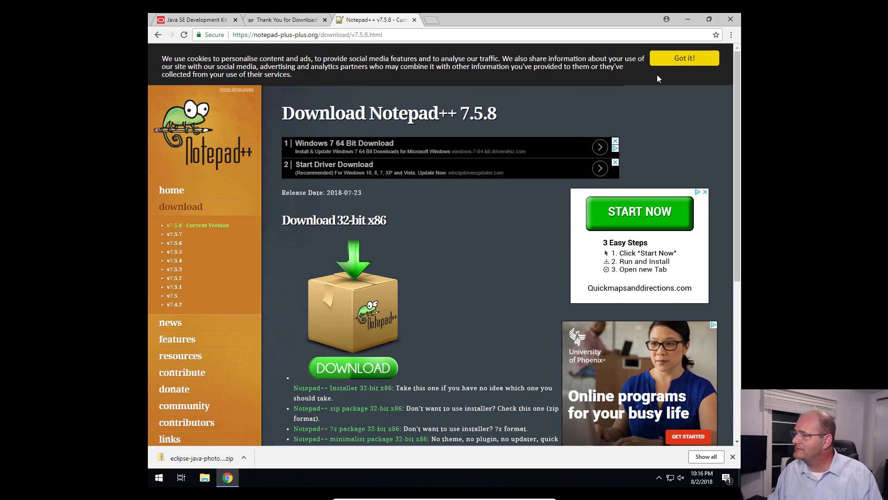
click(657, 56)
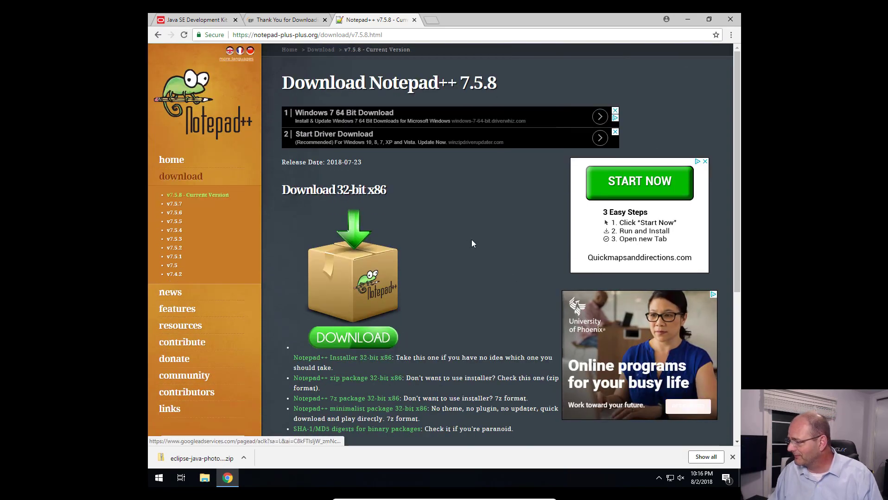
click(355, 342)
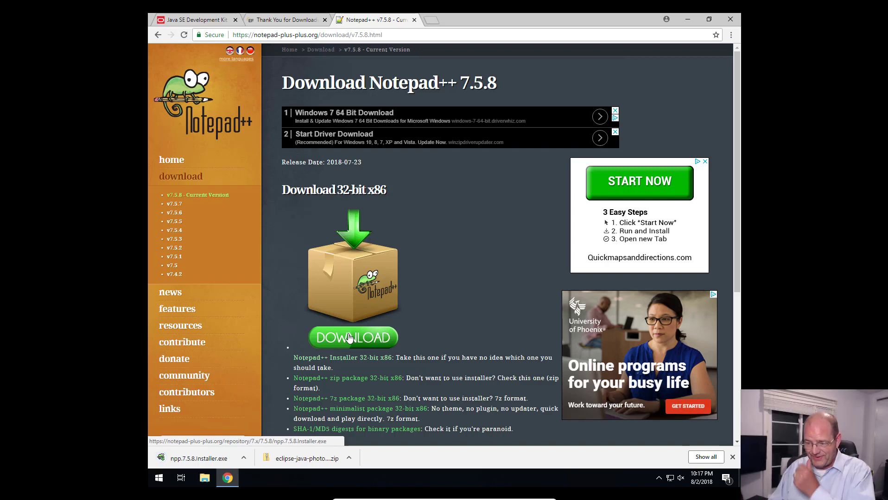
Step: Install Notepad++ v7.5.8 with administrator permission, in English with the default folder and components, and finish without running the program
click(210, 460)
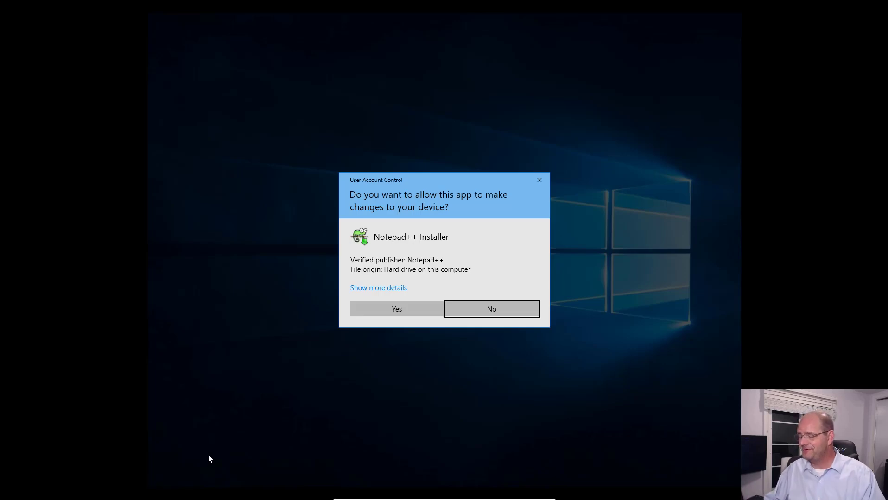
click(410, 308)
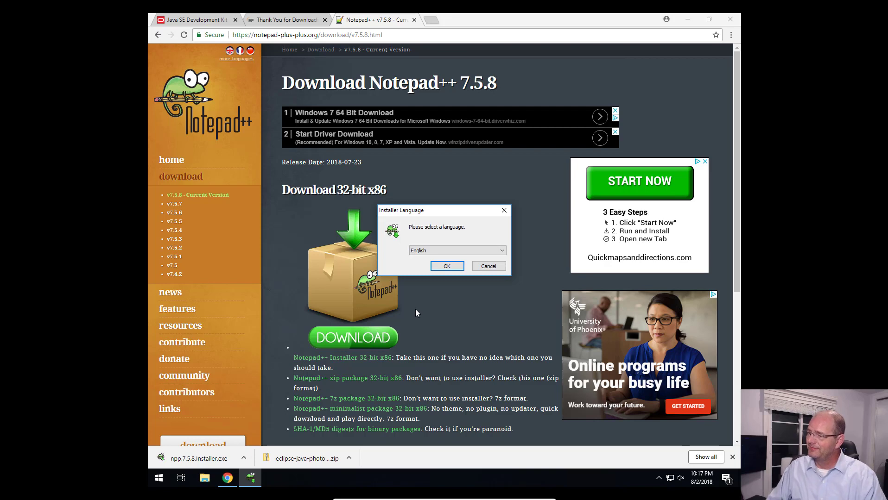
click(451, 267)
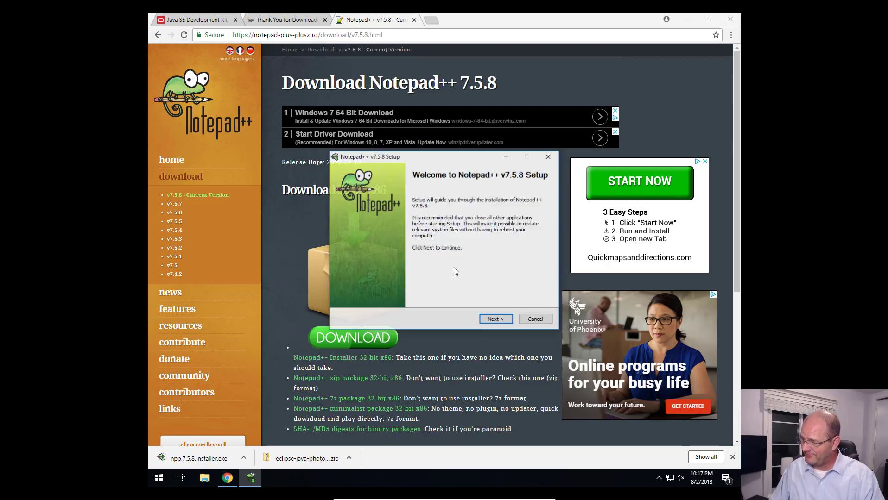
click(502, 320)
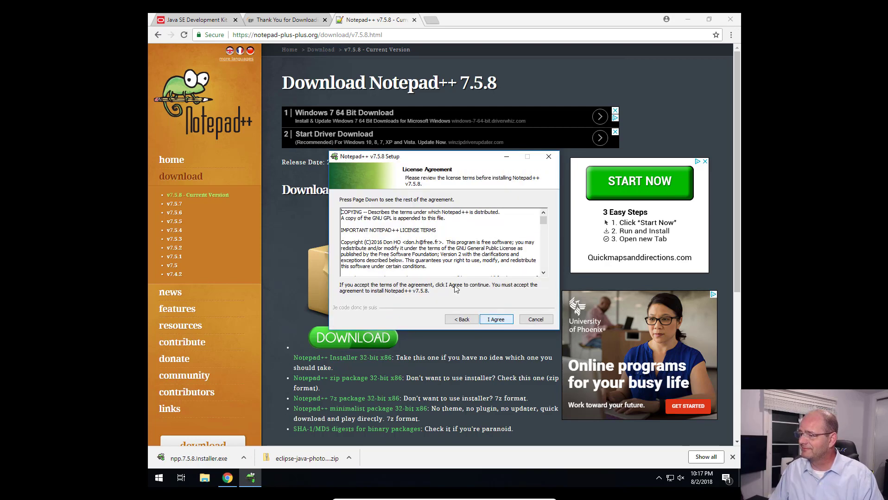
click(502, 323)
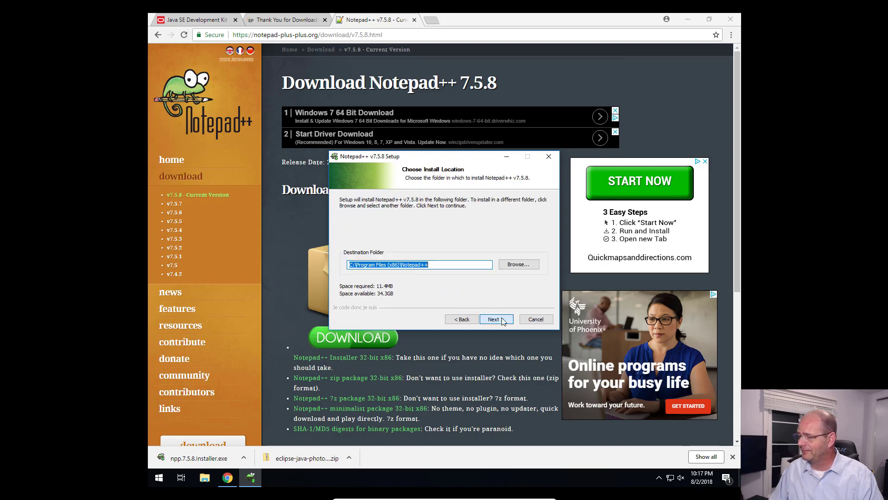
click(496, 320)
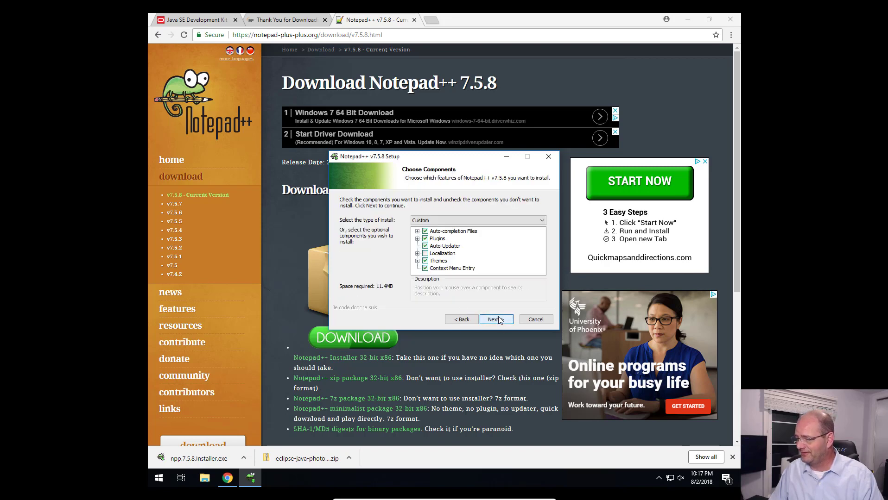
click(504, 321)
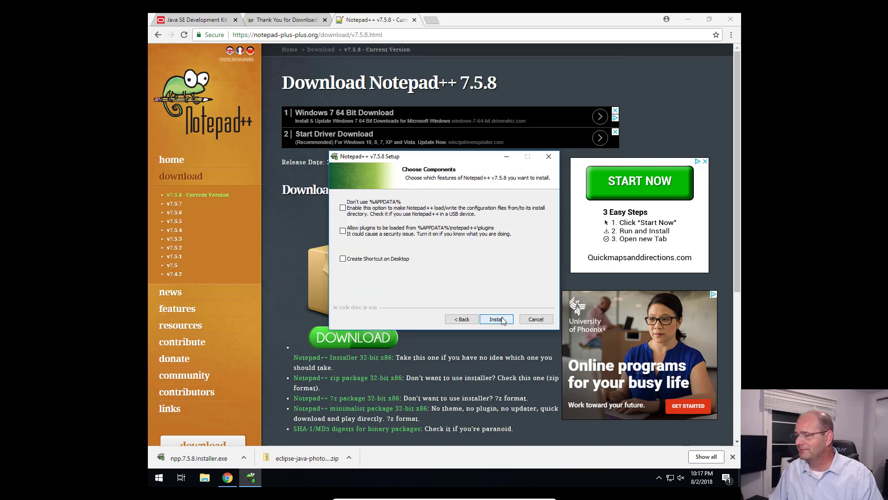
click(497, 319)
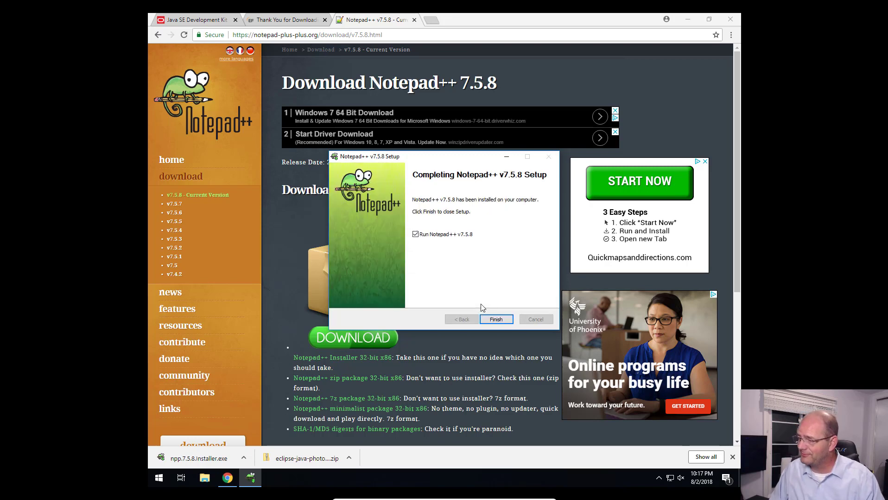
click(415, 235)
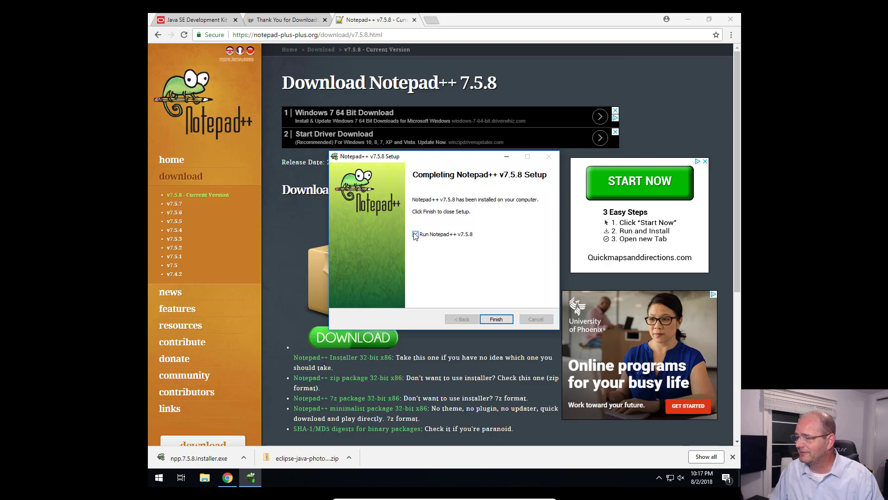
click(495, 319)
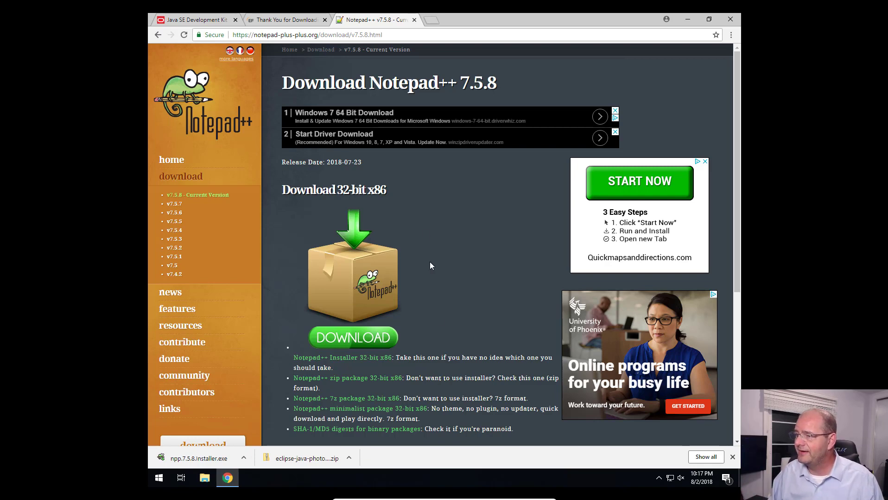
Step: Search the web for "download 7zip" in a new browser tab
click(432, 20)
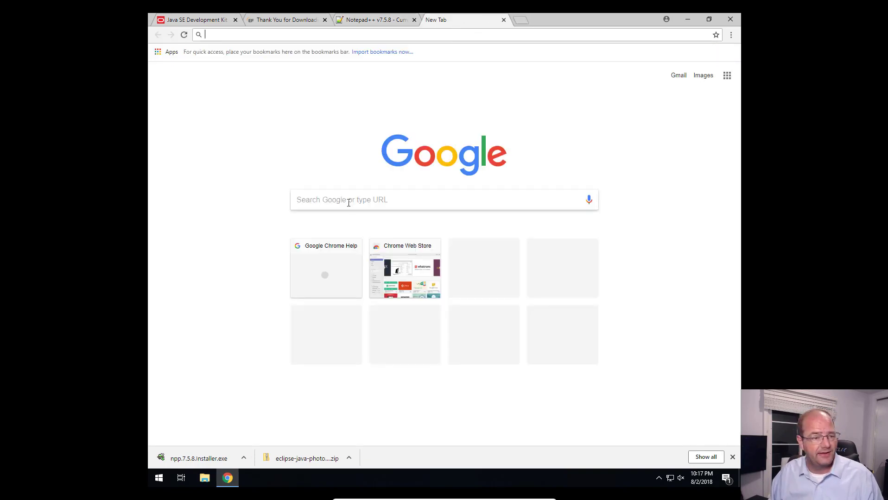
click(351, 201)
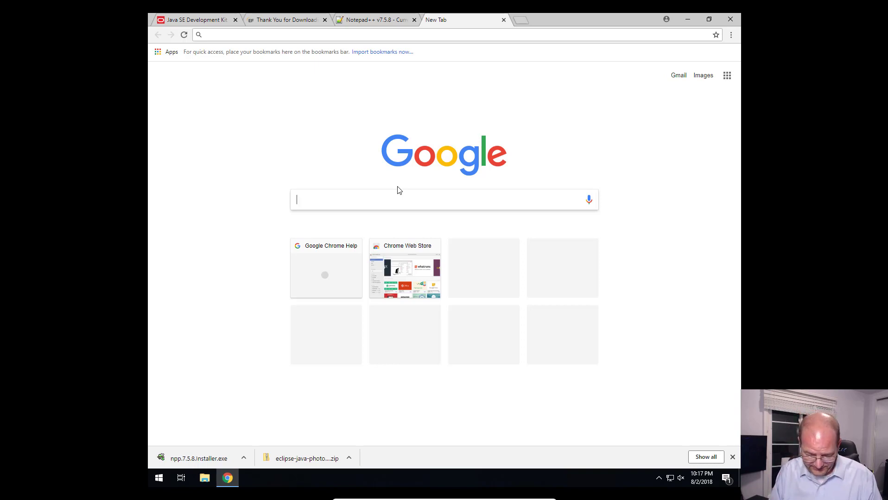
text(downl)
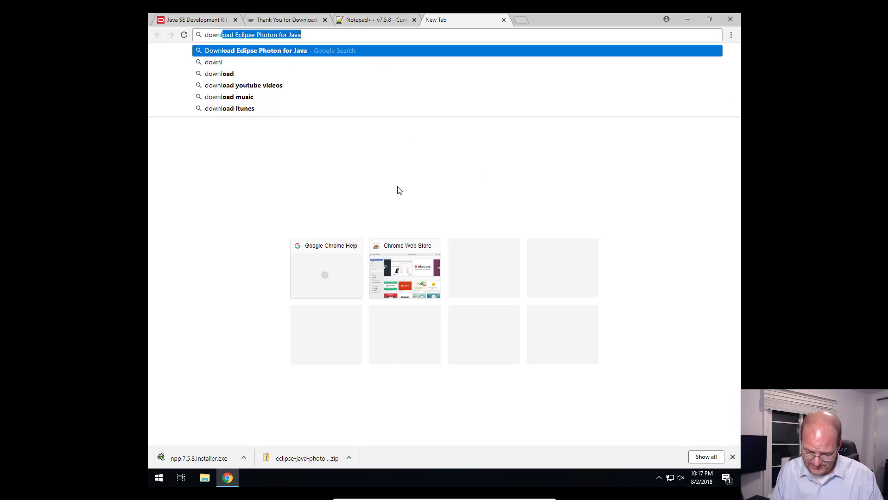
text(oad 7)
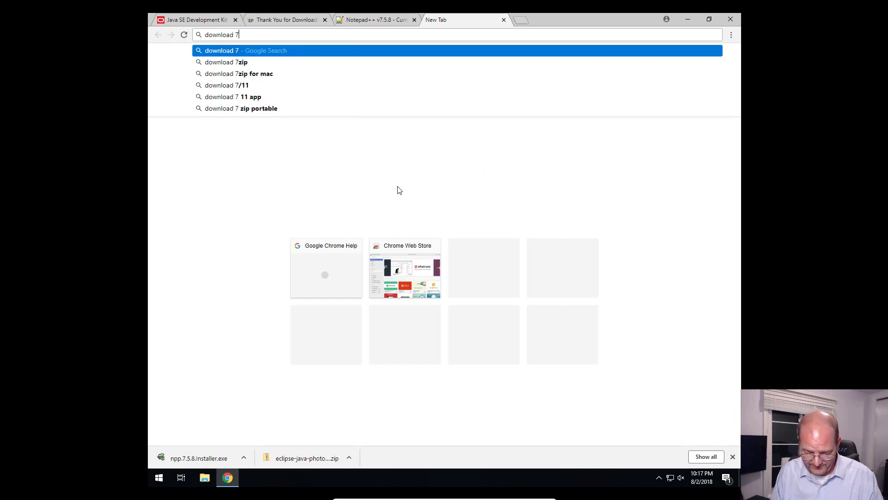
text(zip)
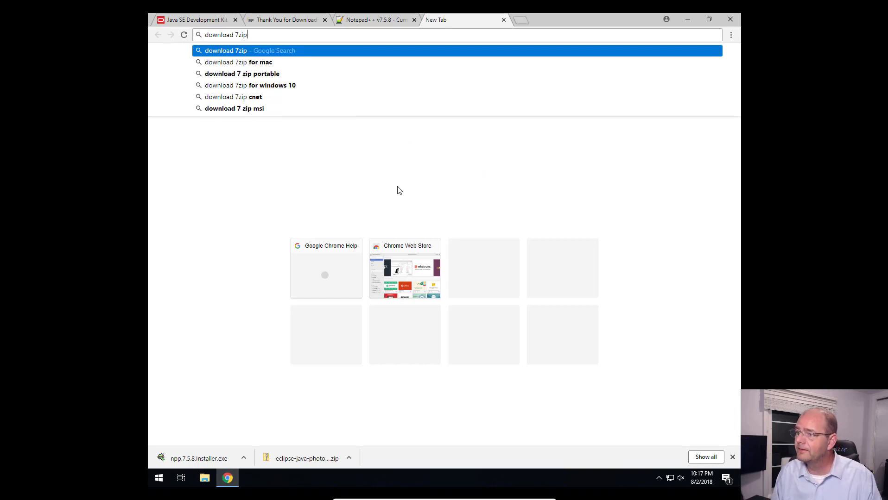
key(Return)
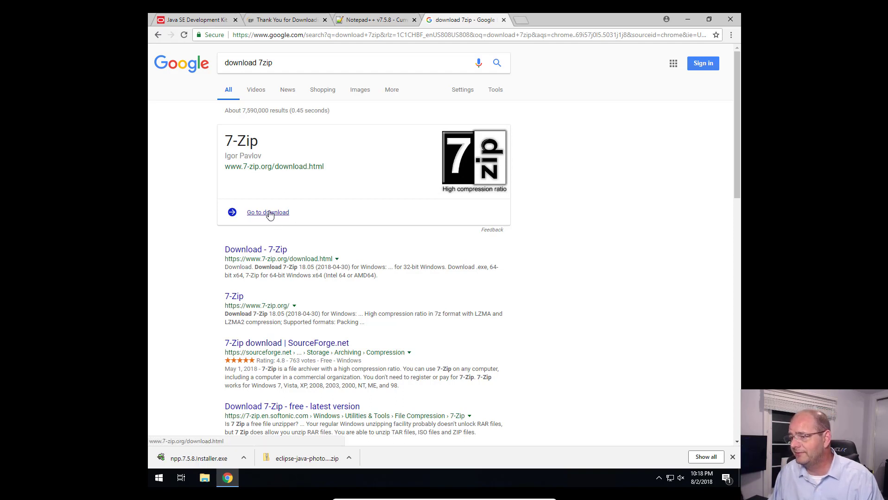
Step: Download the 64-bit .exe of 7-Zip 18.05 from 7-zip.org and install it with administrator permission in the default folder C:\Program Files\7-Zip\
click(271, 251)
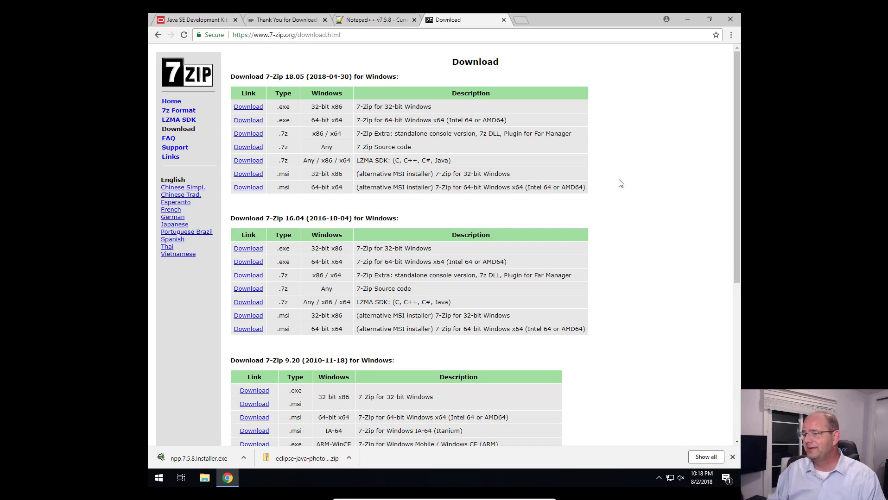
click(248, 120)
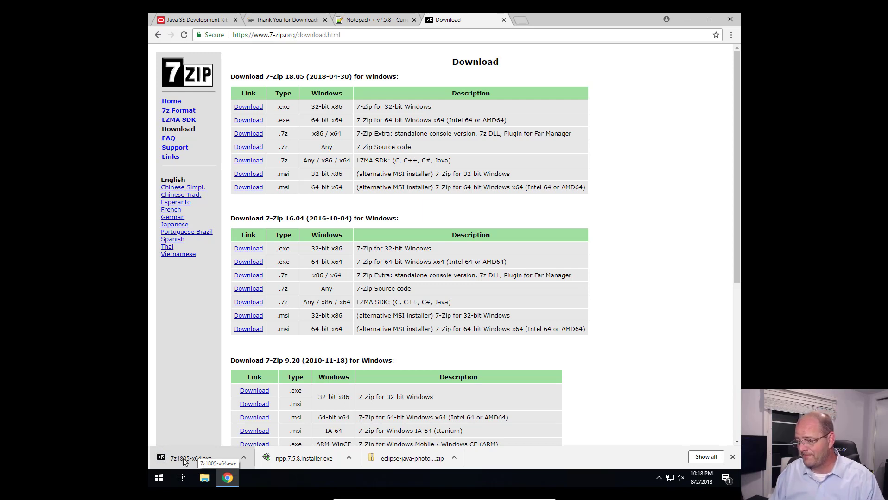
click(183, 458)
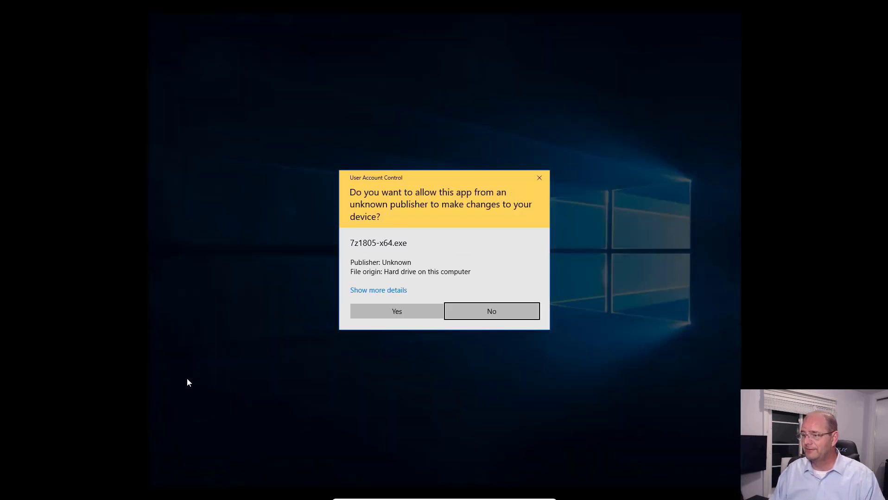
click(392, 312)
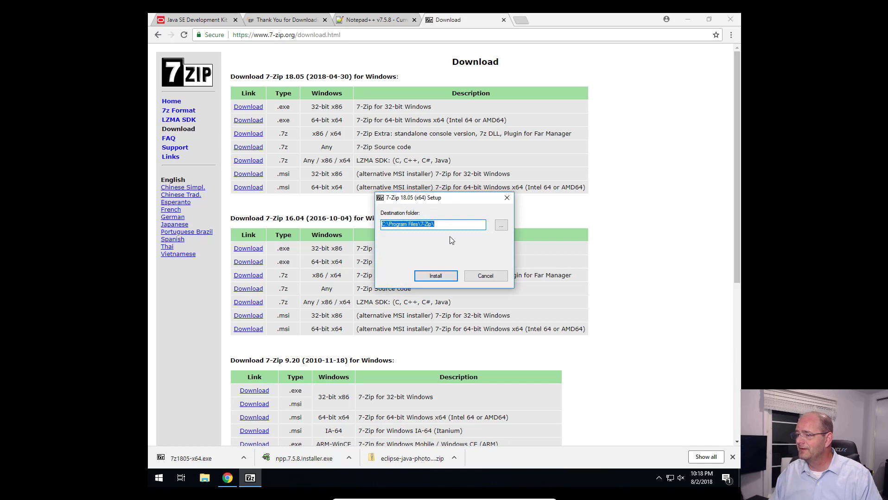
click(441, 274)
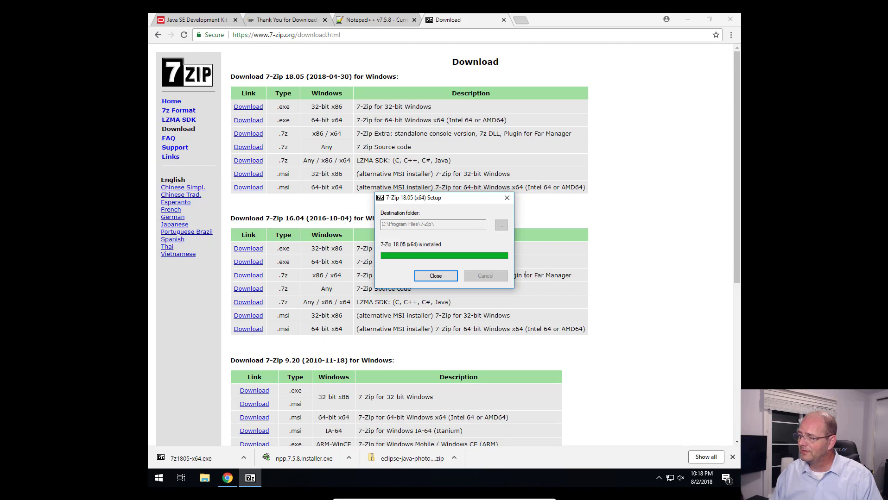
click(433, 274)
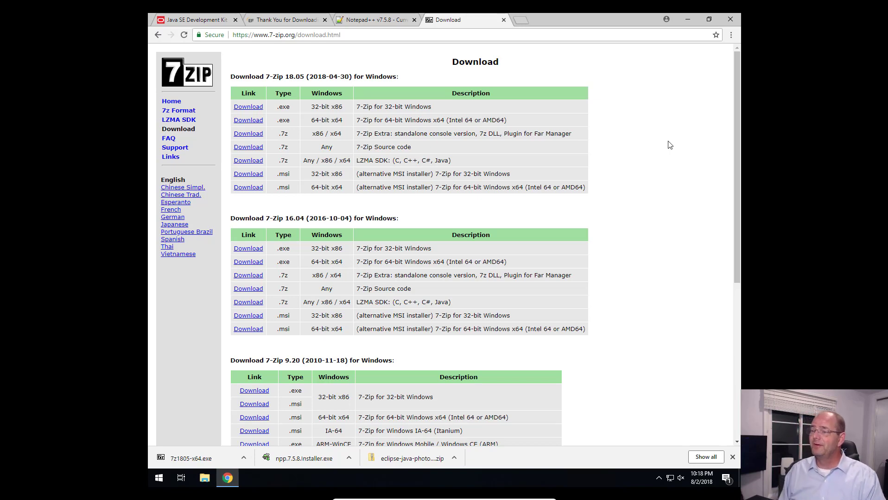
Step: Minimize the browser, switch to File Explorer and open the Downloads folder
click(693, 20)
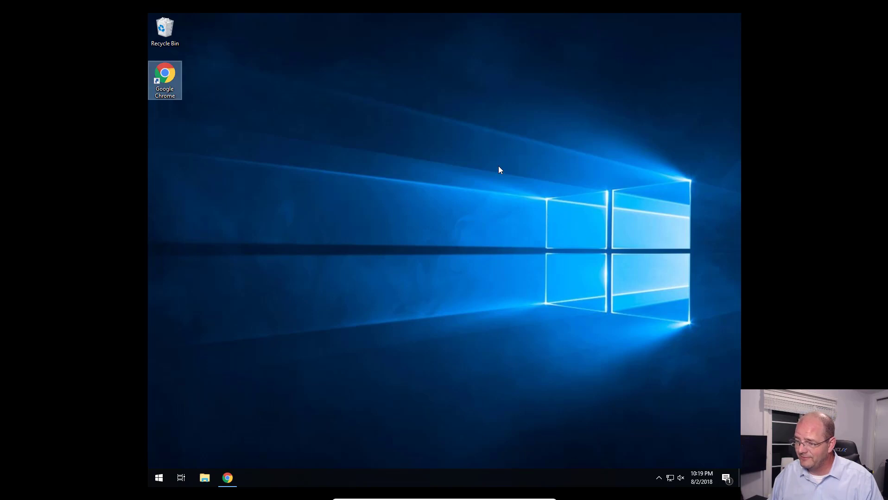
click(205, 478)
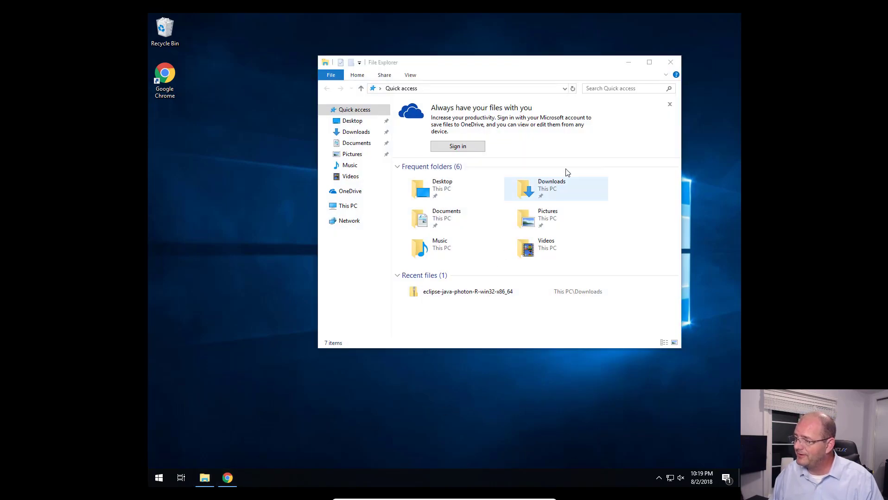
double_click(568, 187)
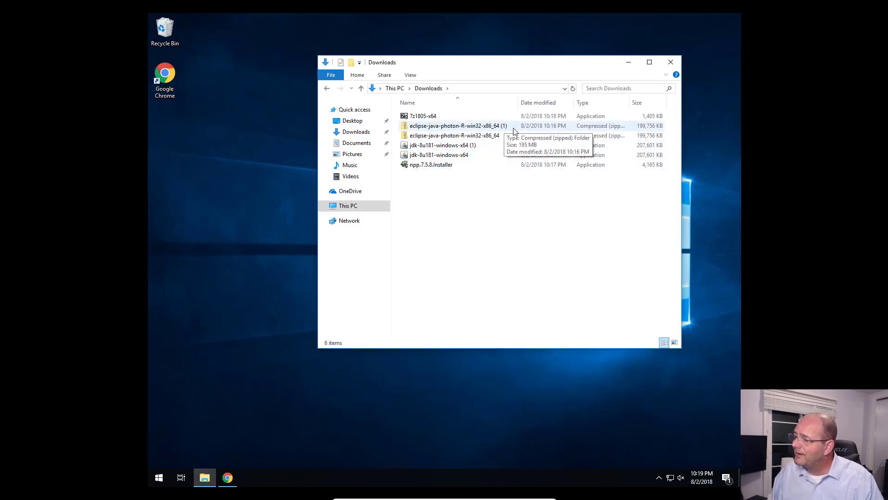
Step: Delete the duplicate downloads eclipse-java-photon-R-win32-x86_64 (1) and jdk-8u181-windows-x64 (1) from the Downloads folder
click(466, 137)
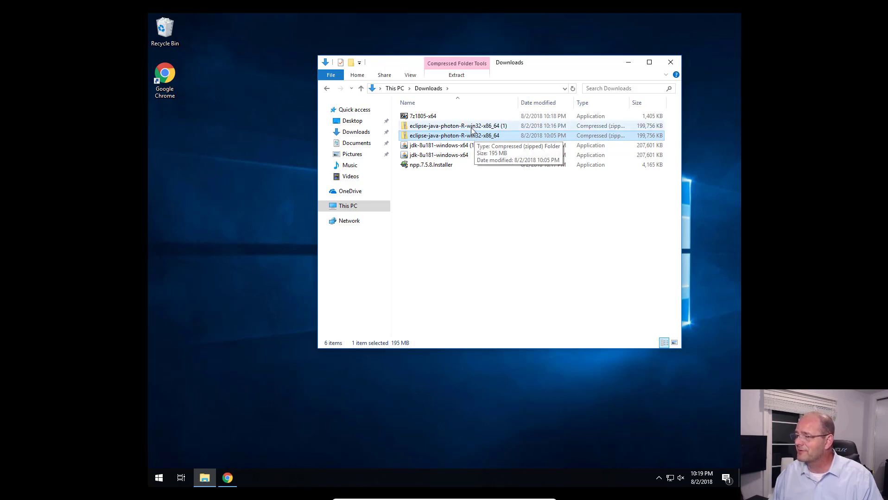
key(Up)
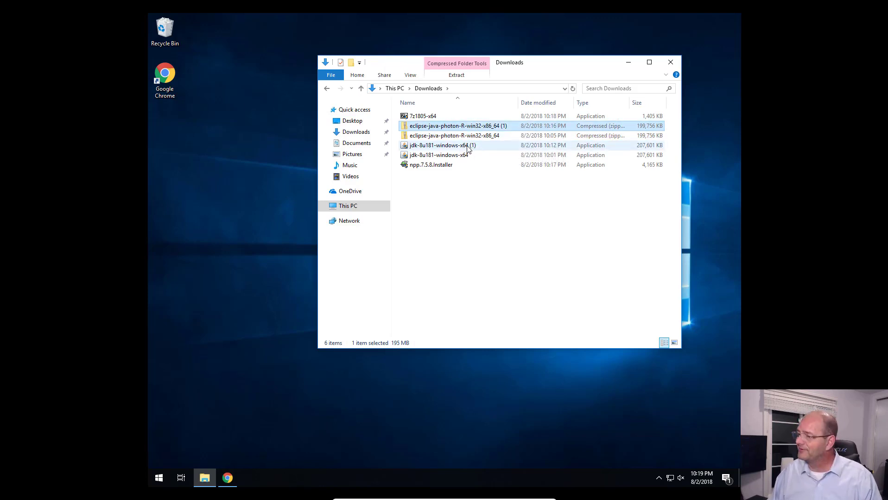
ctrl+click(459, 146)
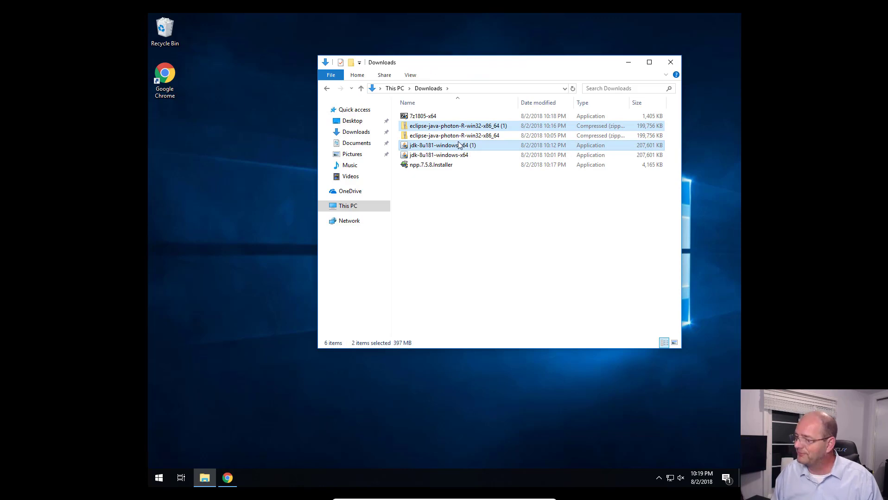
key(Delete)
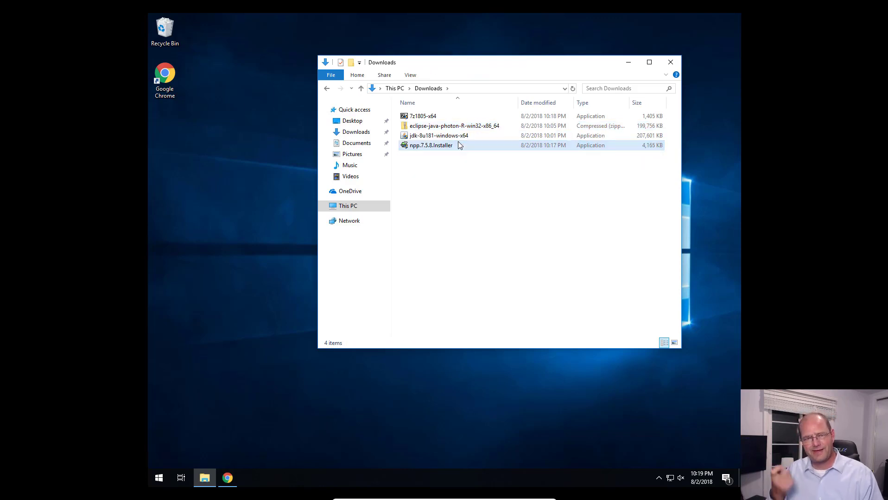
ctrl+click(458, 145)
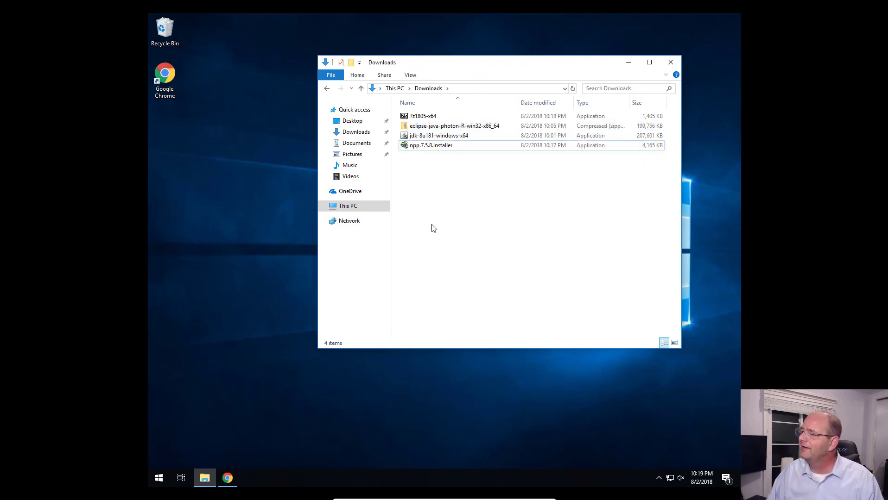
Step: Extract eclipse-java-photon-R-win32-x86_64.zip with 7-Zip to the Desktop, keeping the subfolder named after the archive
click(448, 127)
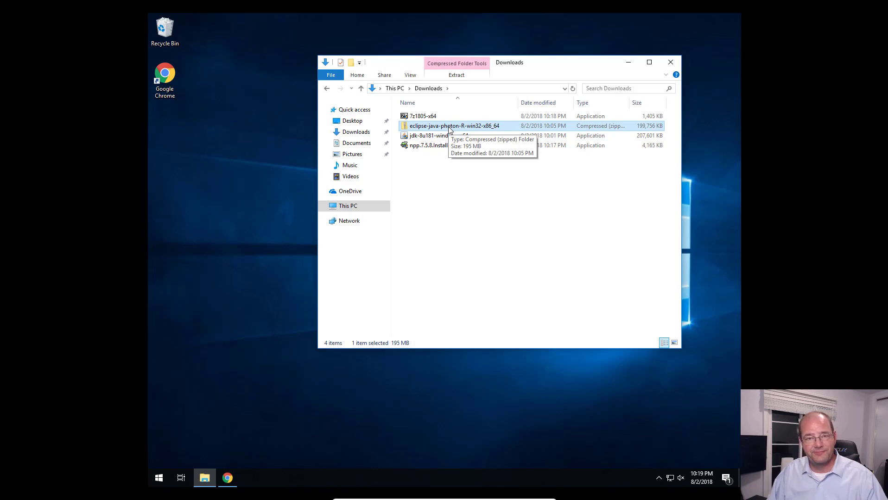
right_click(448, 126)
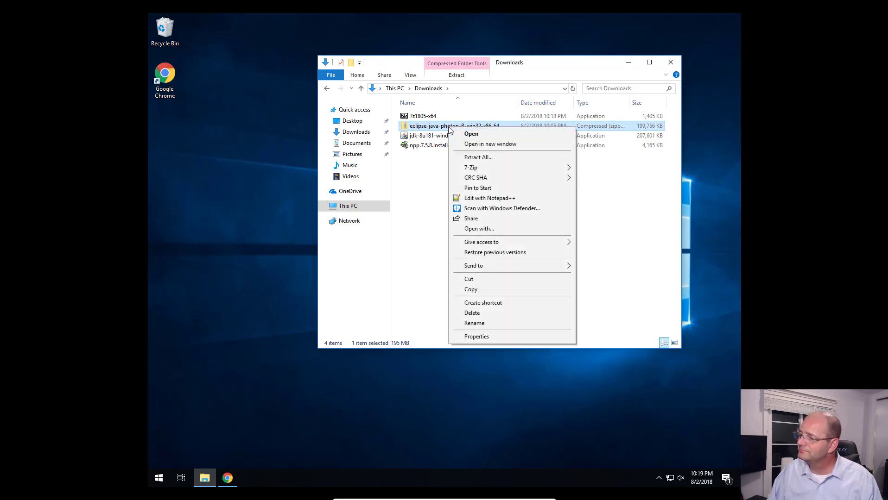
mouse_move(460, 170)
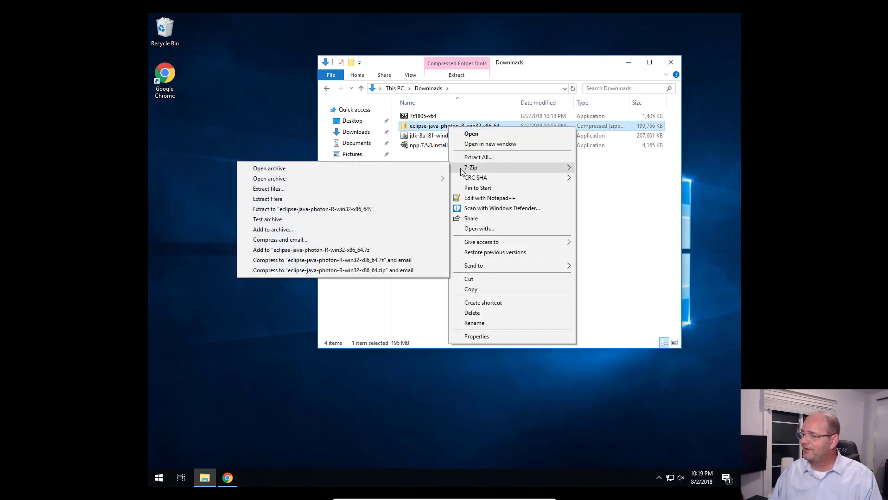
click(389, 190)
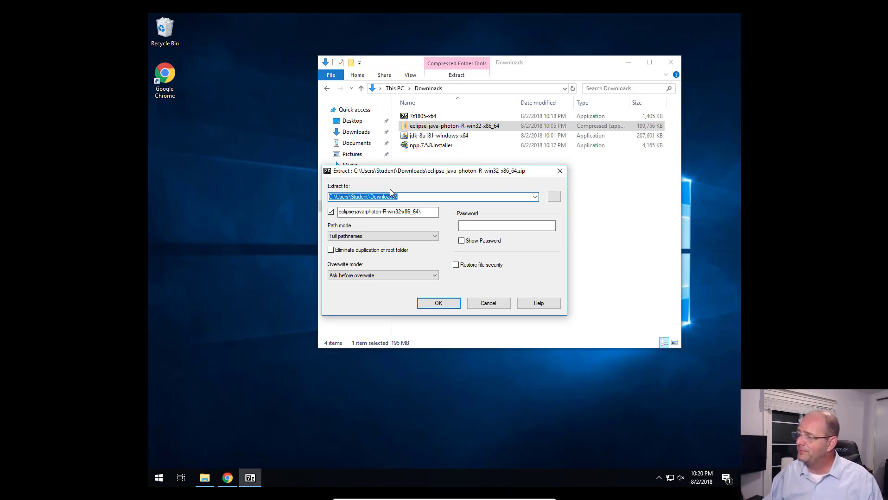
click(555, 198)
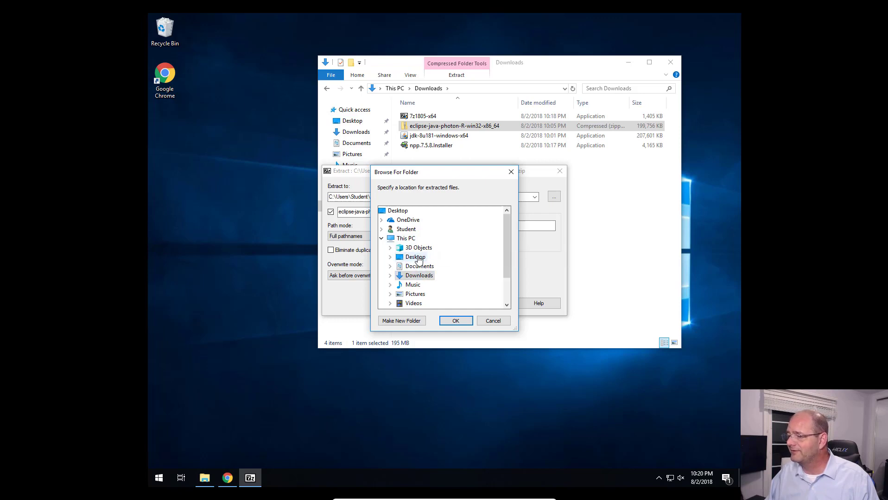
click(416, 258)
click(456, 321)
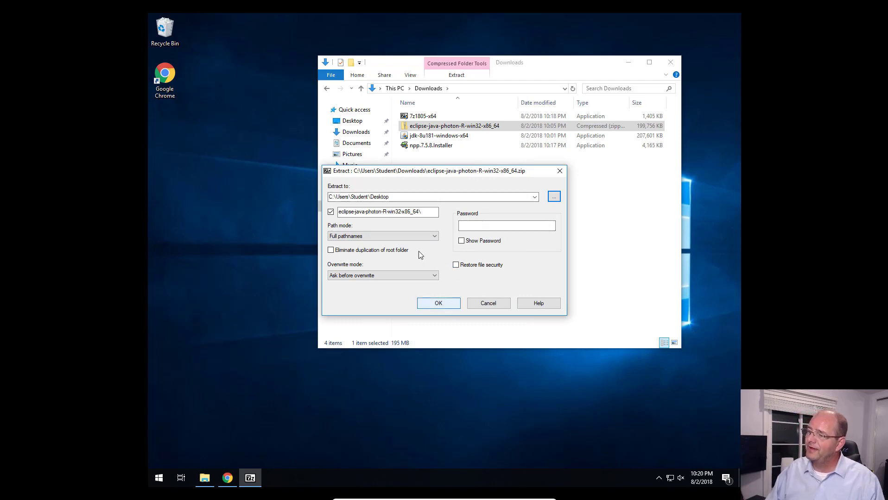
click(444, 304)
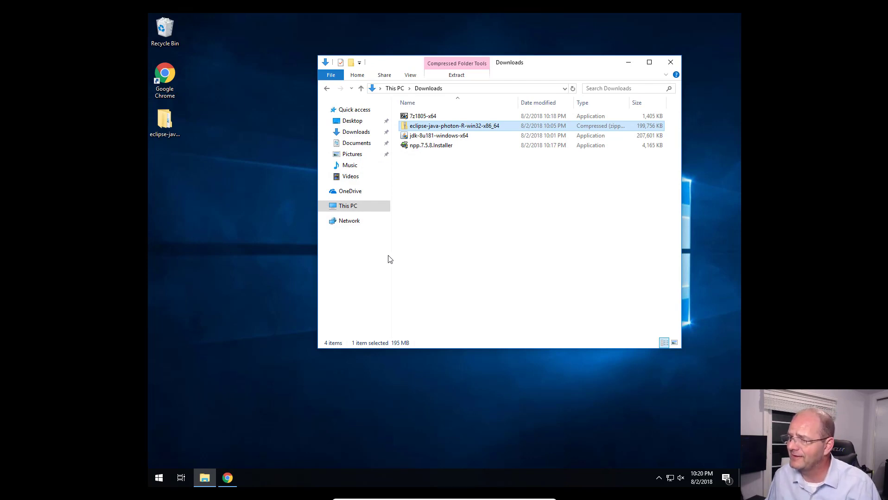
Step: Open the extracted eclipse-java-photon-R-win32-x86_64 folder on the desktop and go into its eclipse subfolder
click(261, 249)
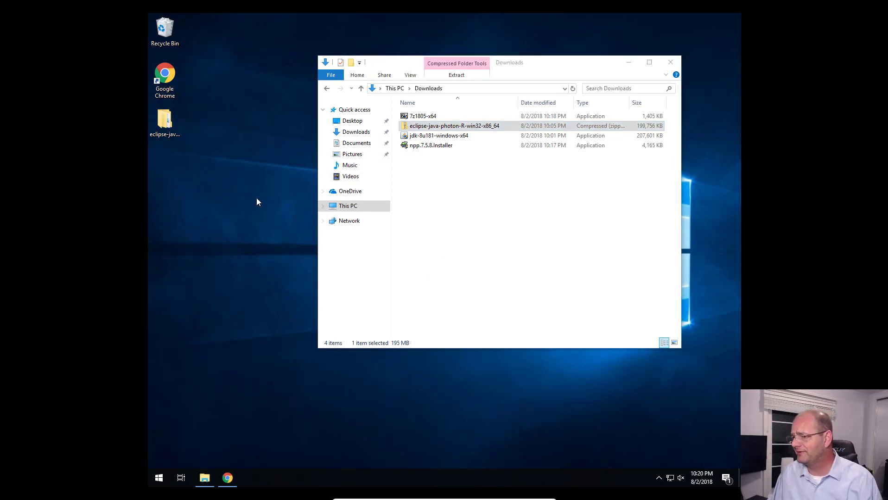
click(177, 122)
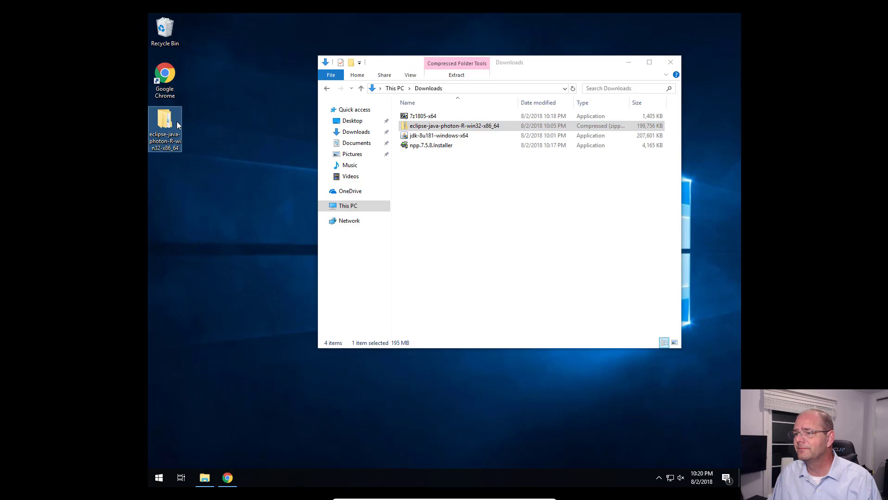
click(258, 107)
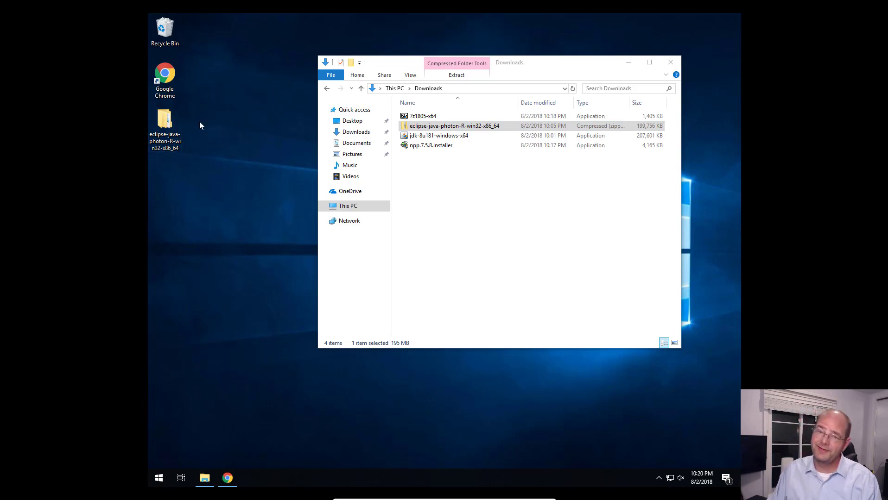
double_click(176, 122)
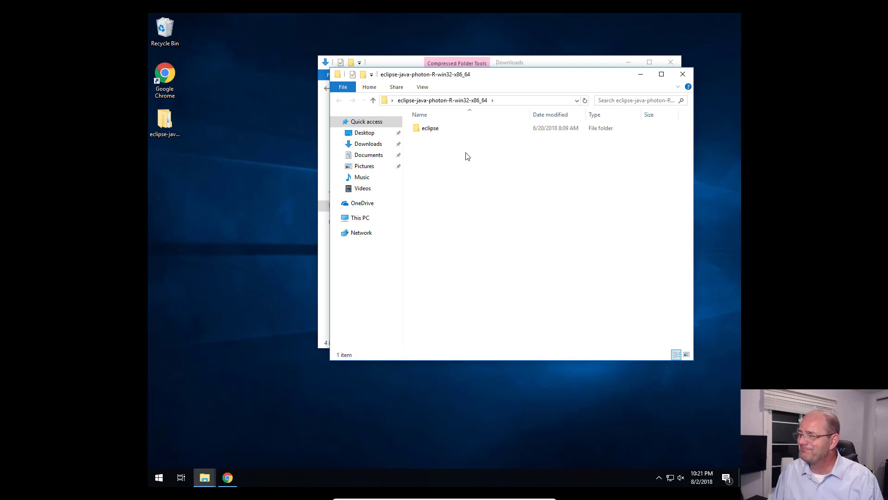
double_click(430, 129)
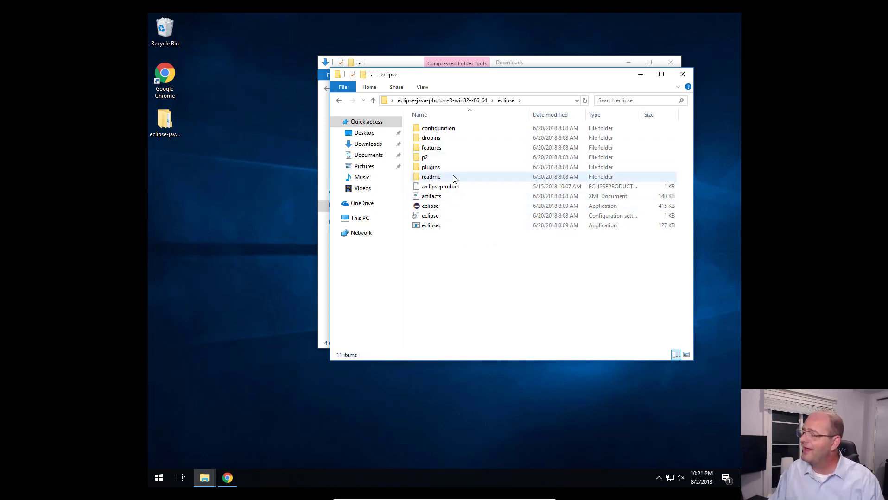
Step: Start the eclipse application with the default workspace C:\Users\Student\eclipse-workspace and close the Welcome page
double_click(437, 207)
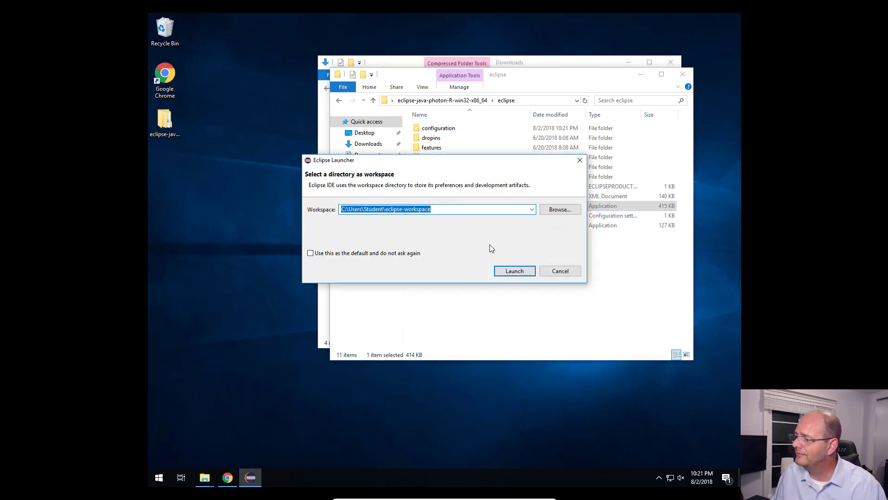
click(515, 272)
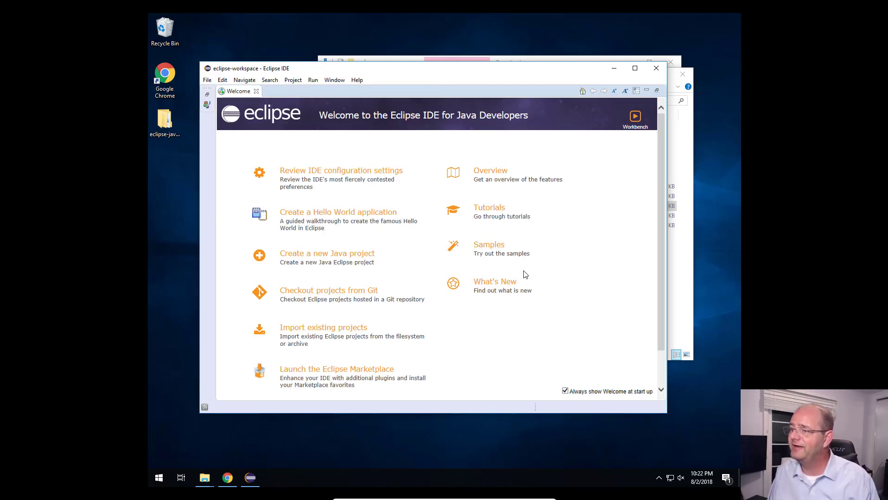
click(256, 92)
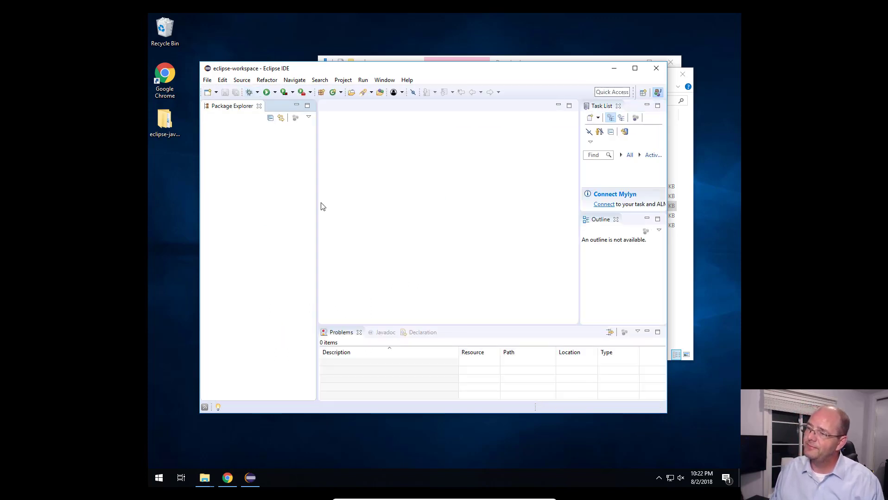
Step: Open the Installed JREs preferences by filtering for "java", and widen the dialog and the Location column to show the full path
click(389, 83)
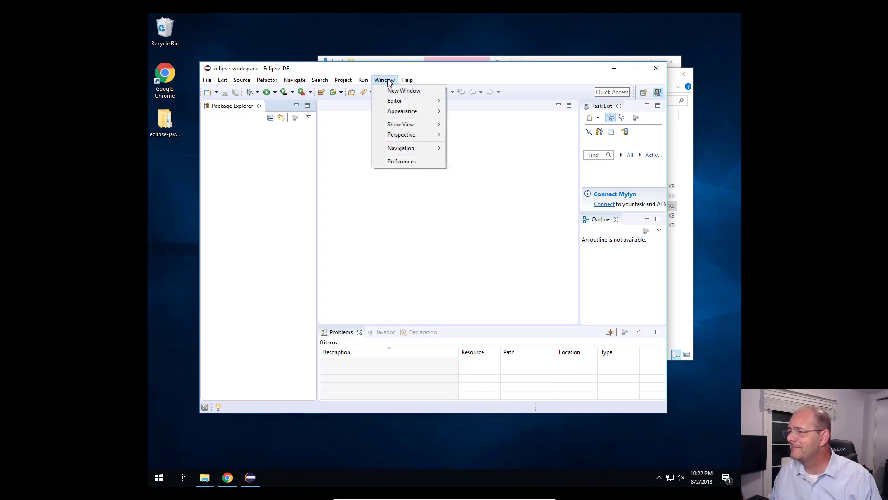
click(401, 163)
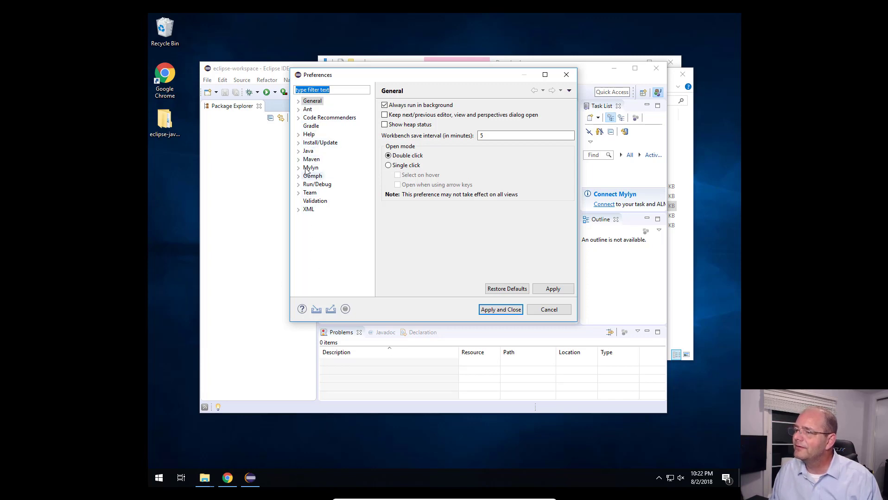
click(298, 101)
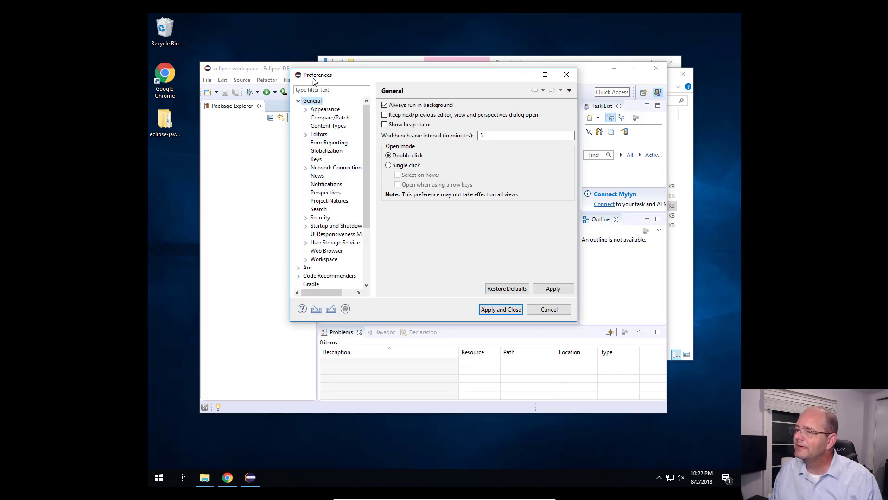
click(335, 88)
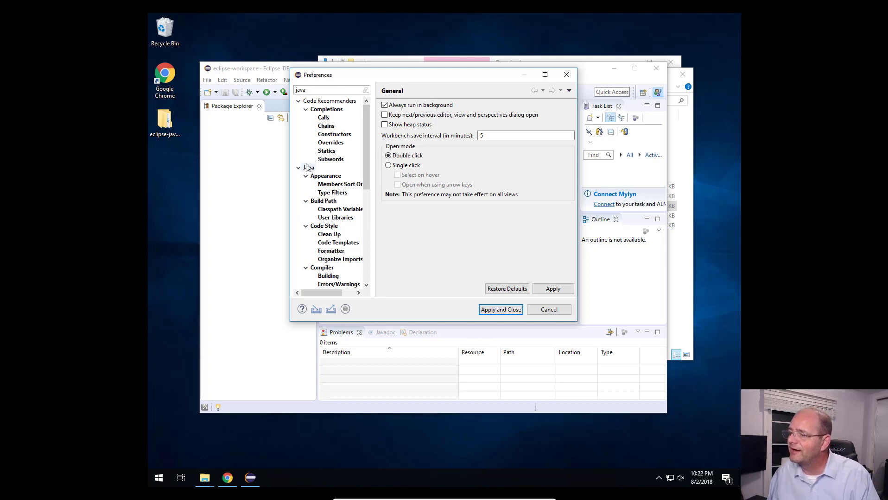
scroll(336, 205, down, 1)
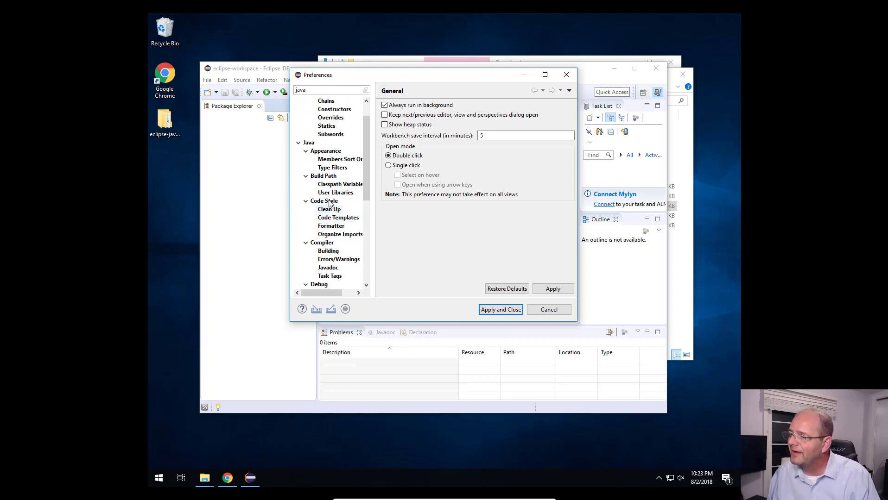
scroll(351, 198, down, 5)
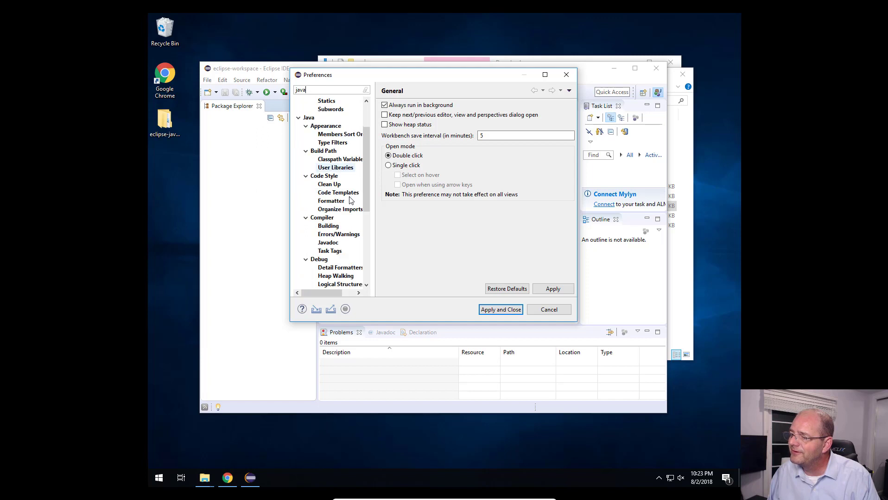
scroll(351, 198, down, 2)
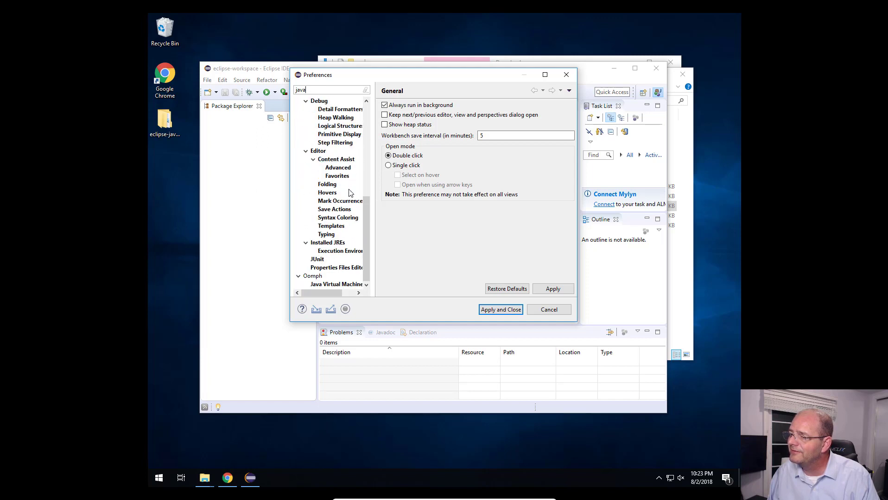
click(329, 243)
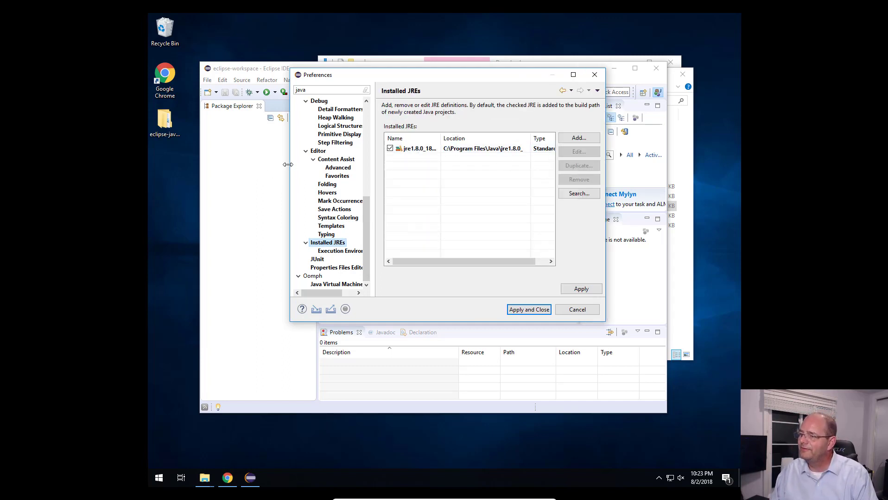
drag(288, 164, 195, 165)
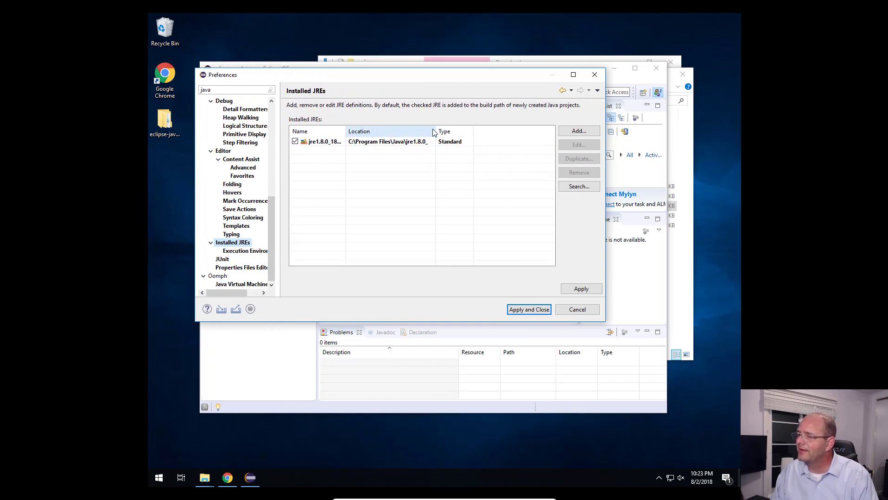
drag(433, 130, 458, 131)
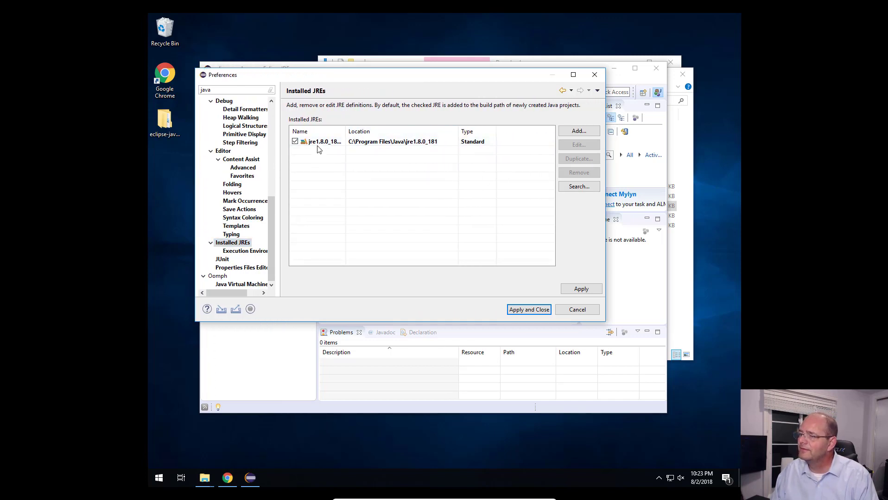
Step: Add a Standard VM to the installed JREs with C:\Program Files\Java\jdk1.8.0_181 as its JRE home
click(579, 131)
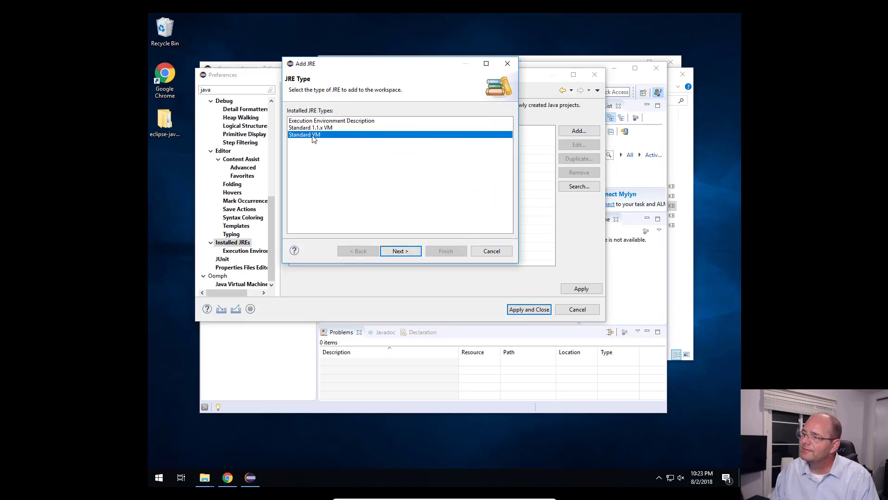
double_click(312, 135)
click(498, 113)
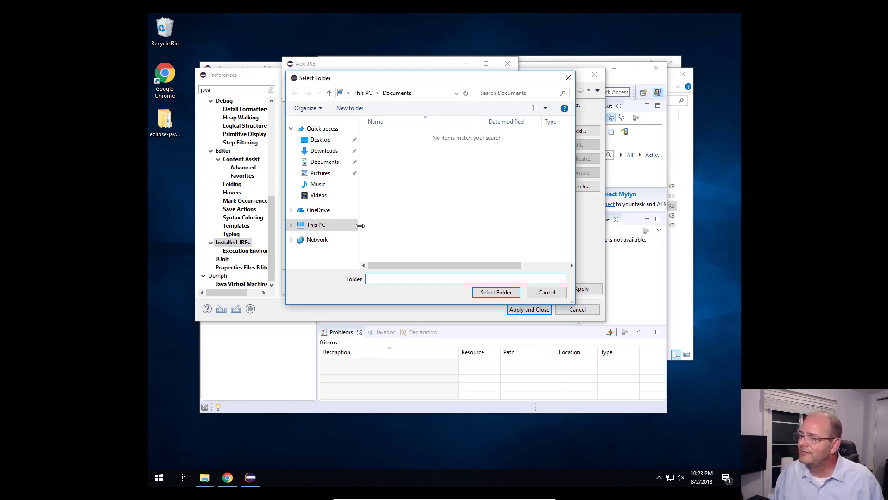
click(291, 225)
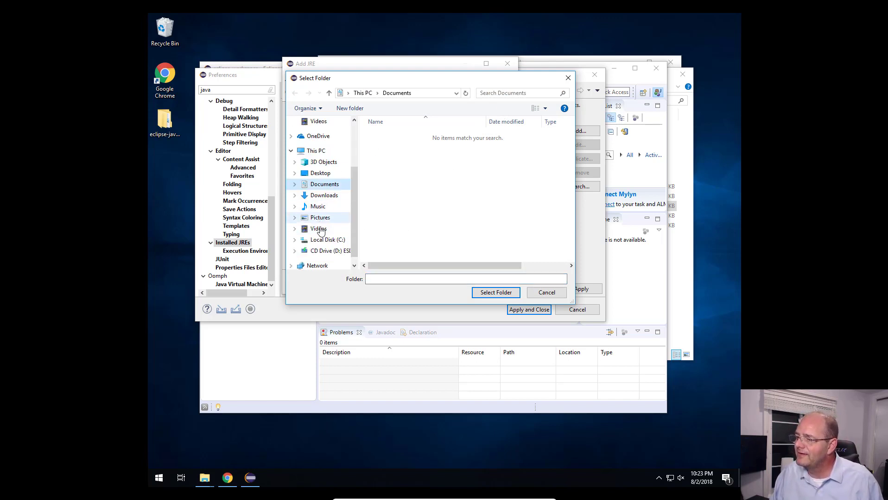
click(295, 240)
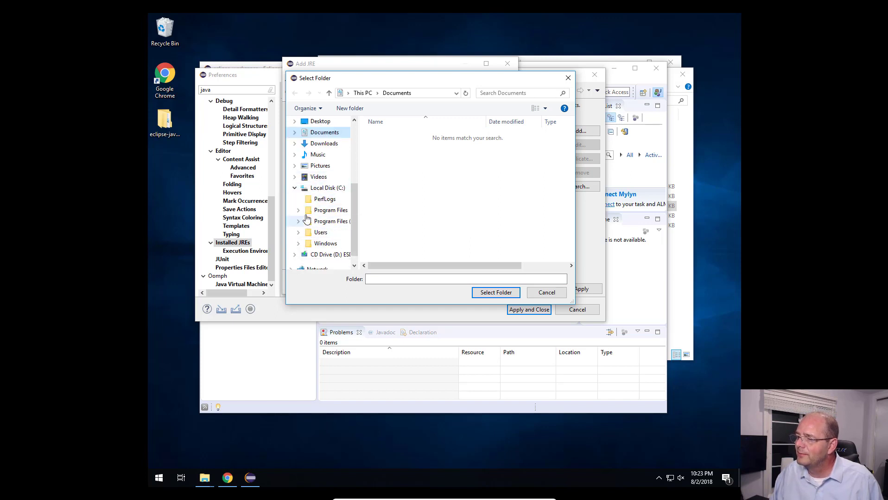
click(298, 210)
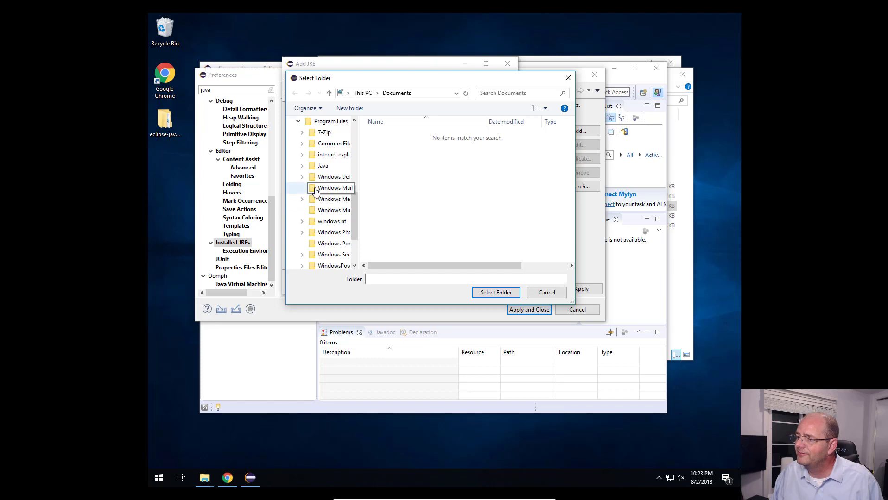
click(302, 166)
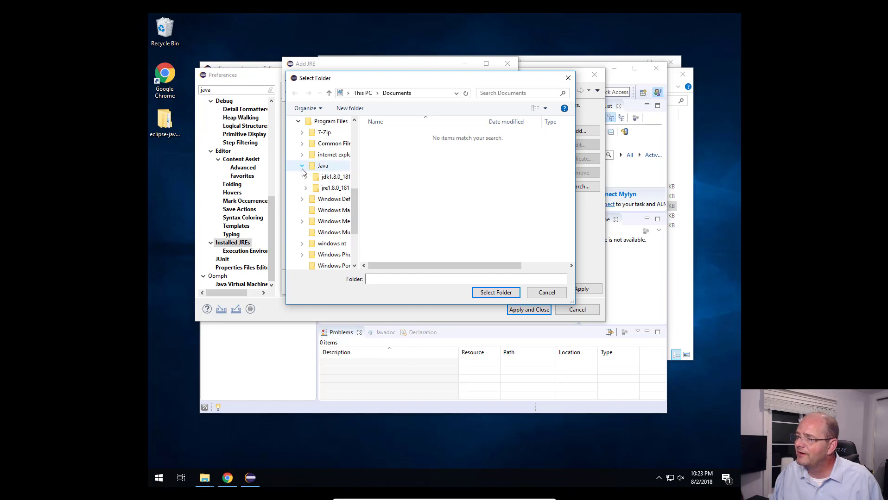
click(326, 180)
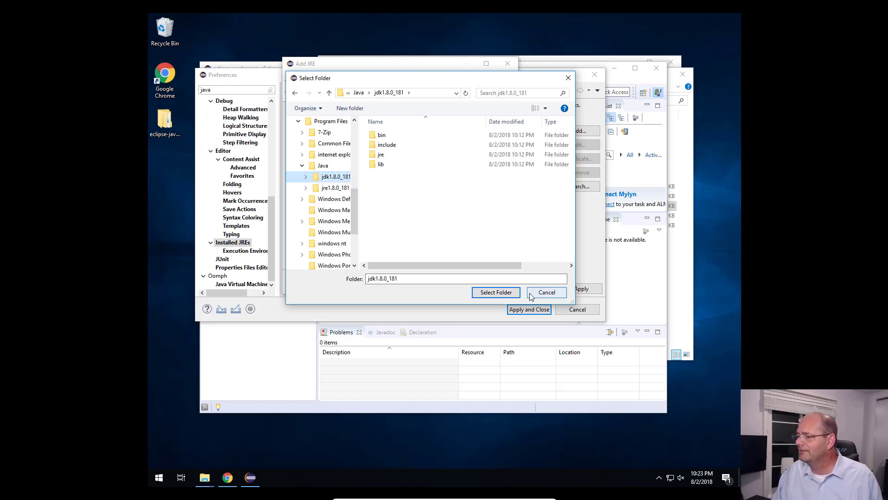
click(496, 293)
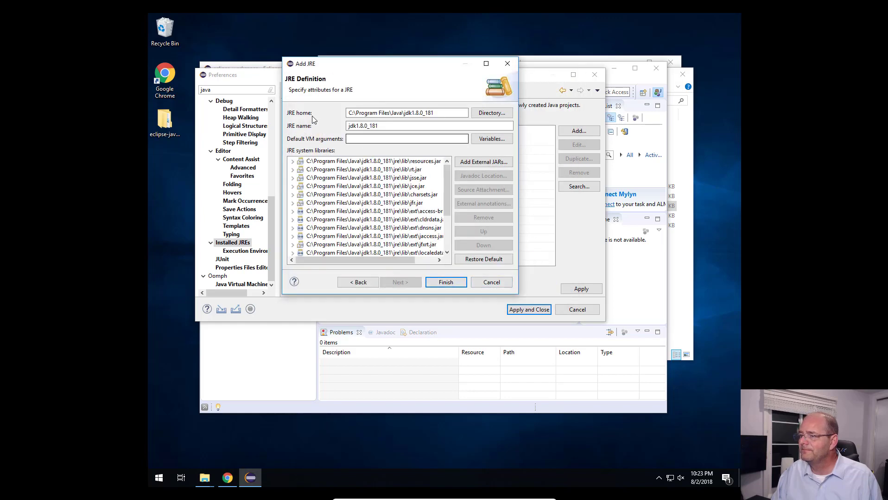
click(445, 284)
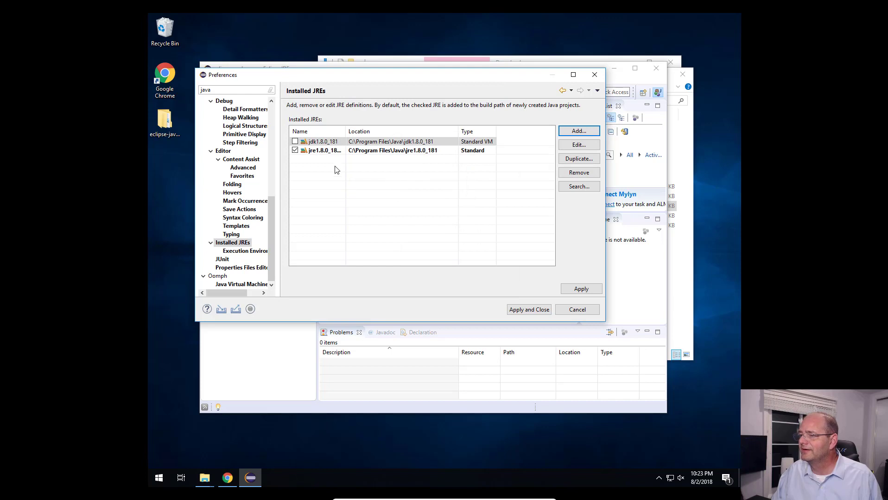
Step: Make jdk1.8.0_181 the default JRE instead of jre1.8.0_181, then apply and close the preferences
click(295, 141)
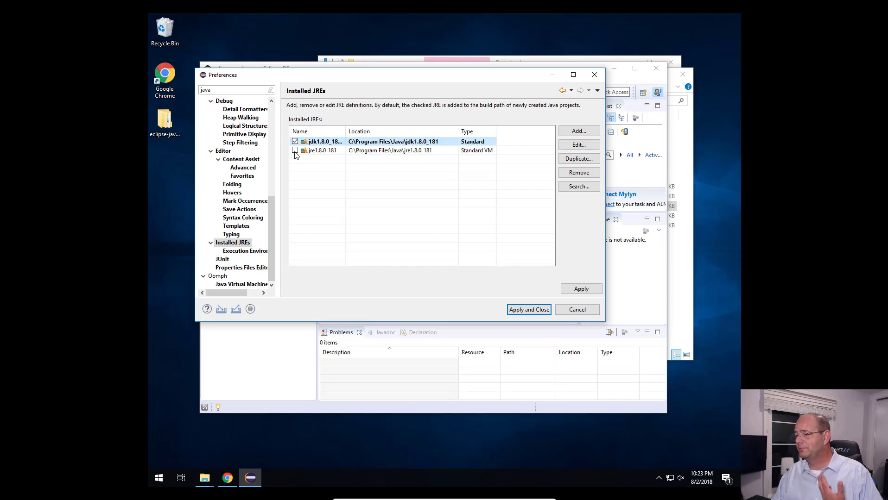
click(295, 151)
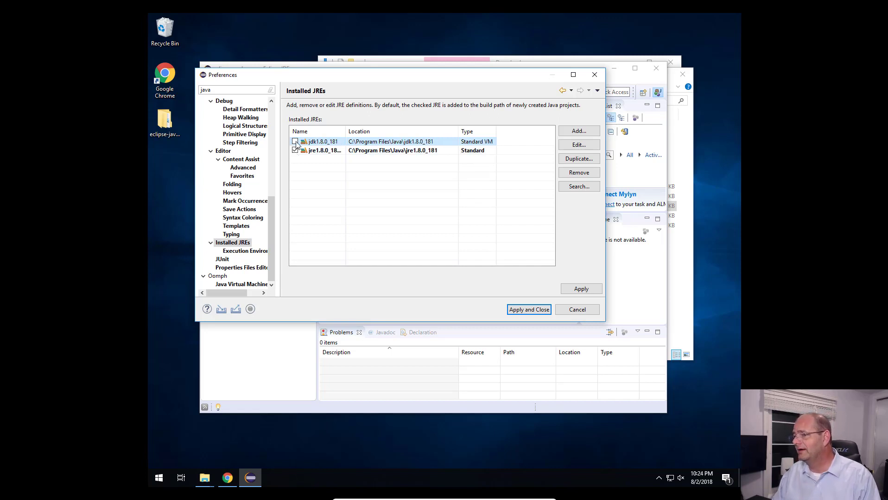
click(295, 141)
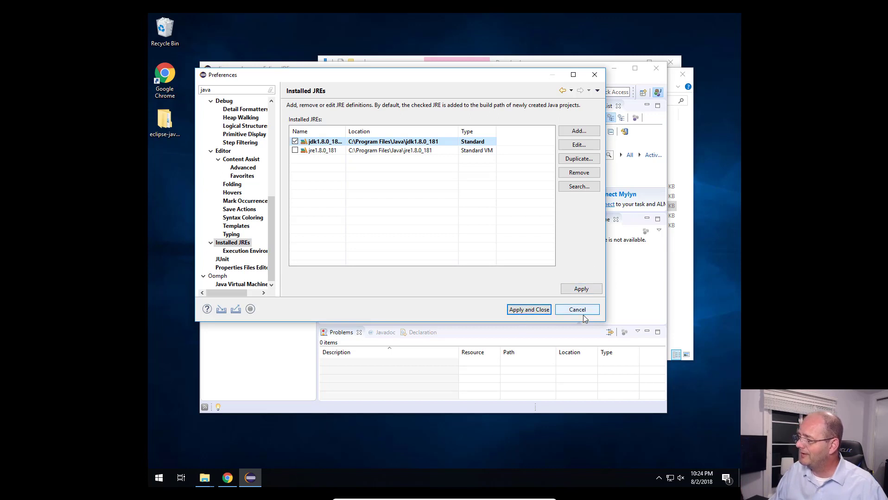
click(528, 309)
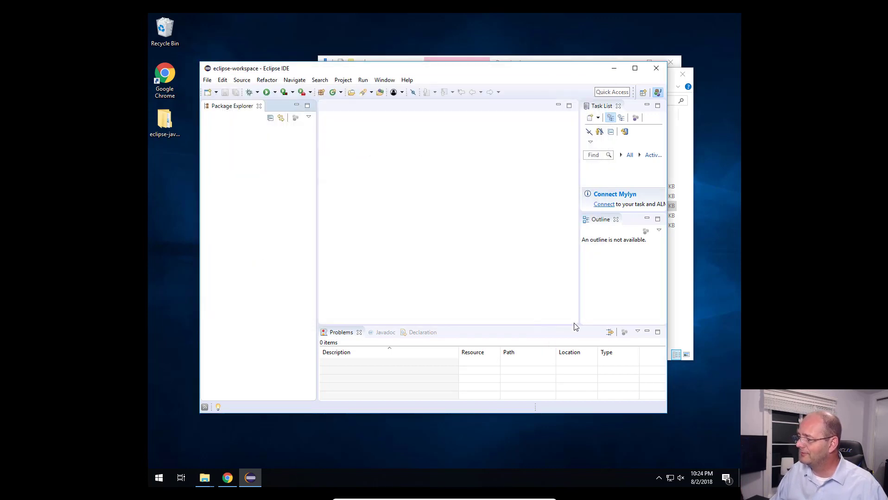
Step: Exit the Eclipse IDE and close the eclipse and Downloads folder windows
click(656, 69)
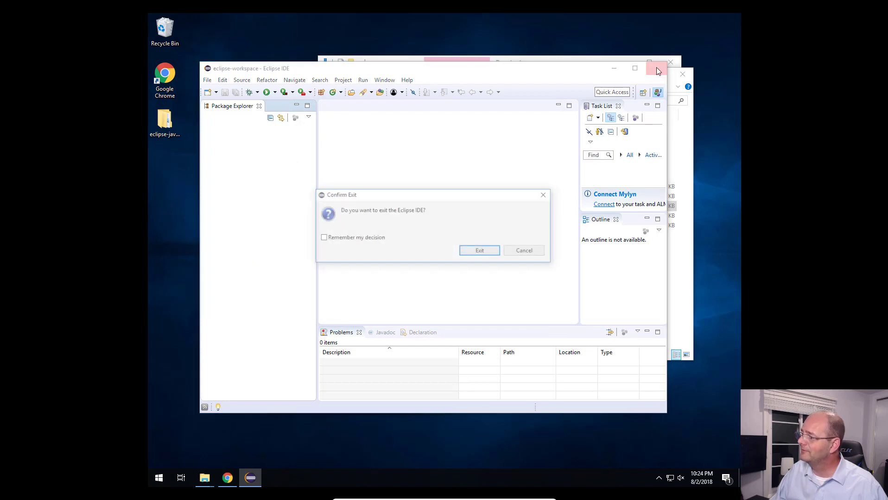
click(480, 252)
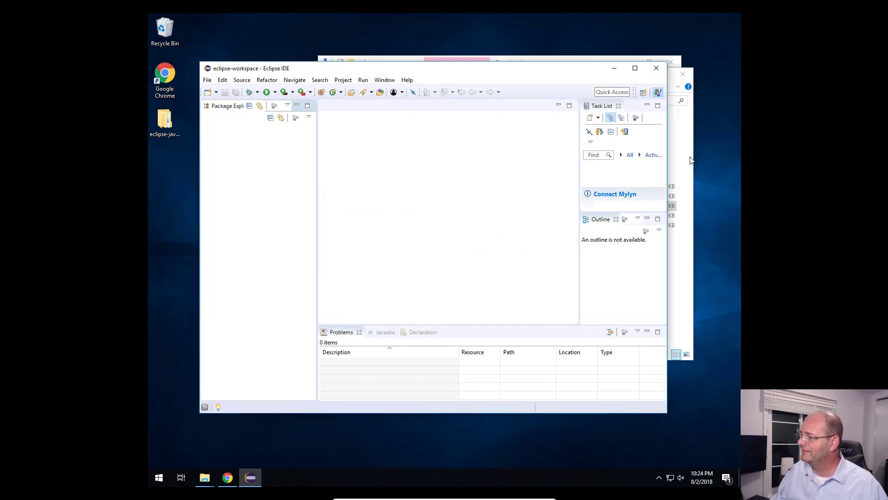
click(682, 74)
click(671, 63)
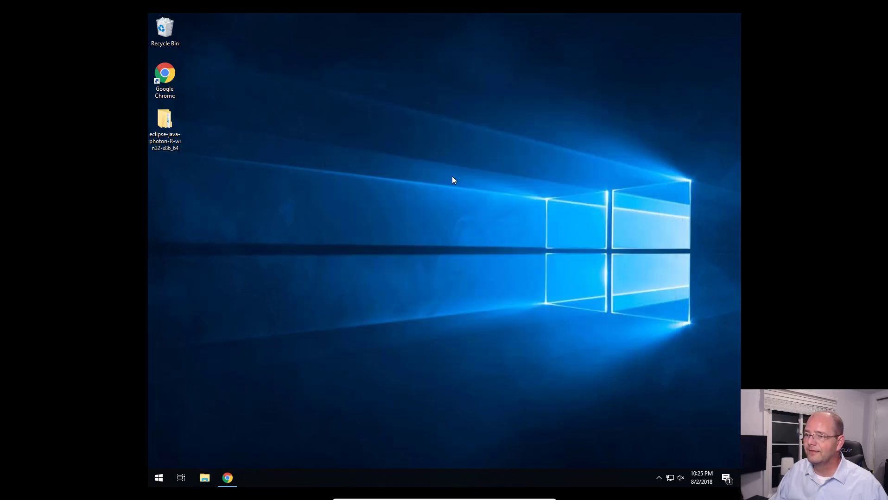
Step: Shut down the Windows machine
click(158, 482)
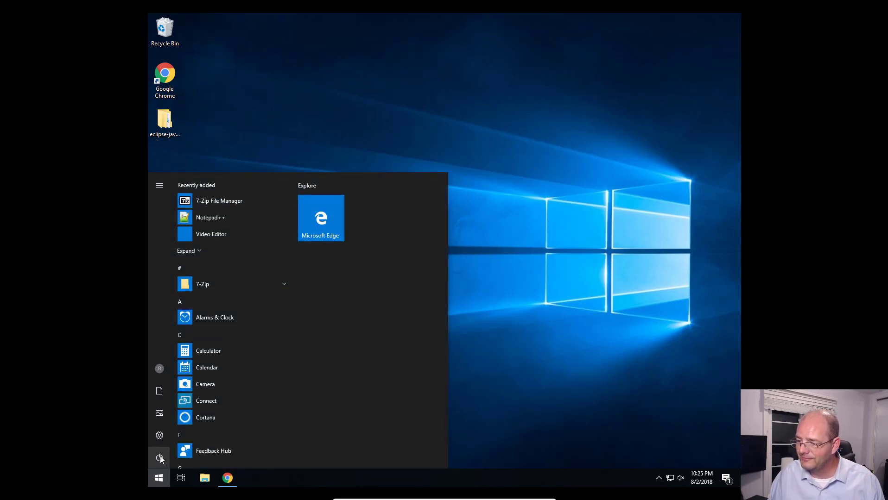
click(160, 458)
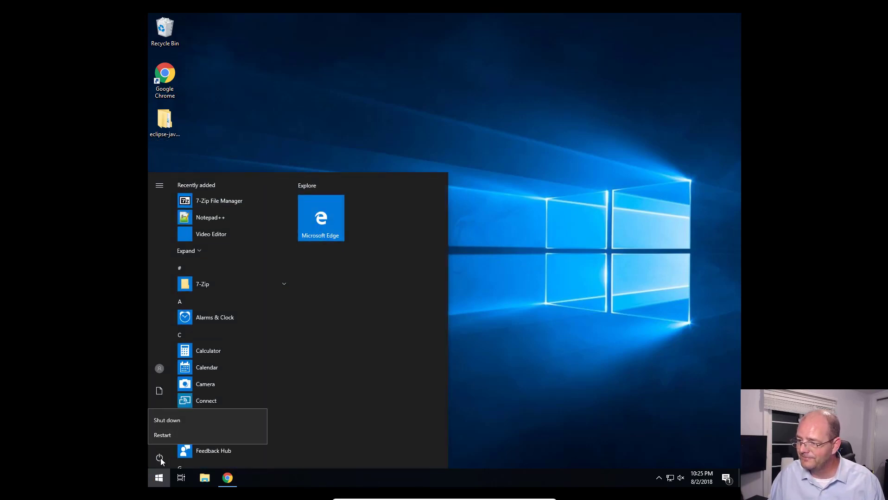
click(173, 420)
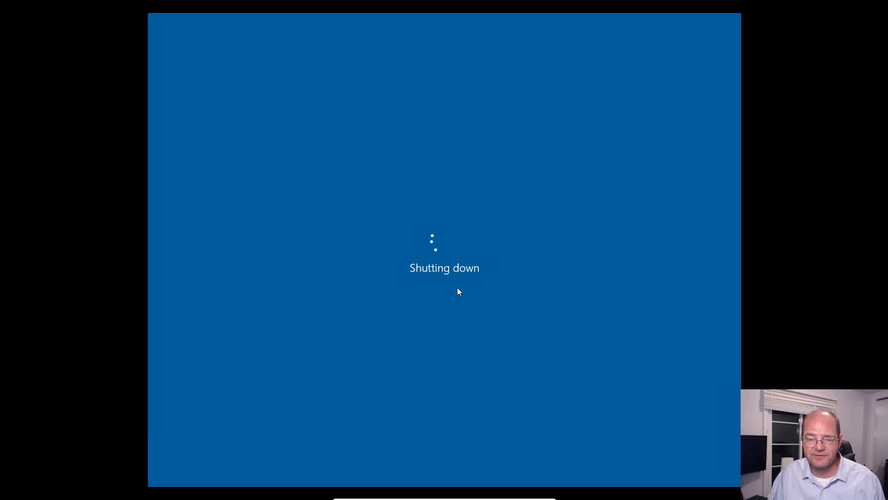